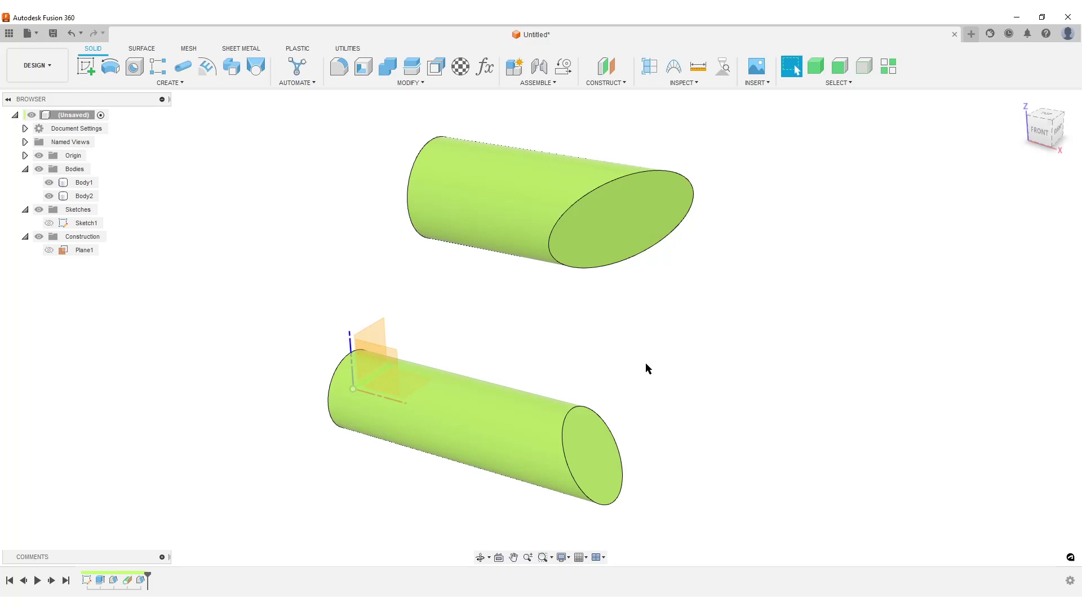
Orbit and zoom around the example of two angled-end cylinders to inspect the slanted faces
middle_click_drag(849, 431, 853, 403, "shift")
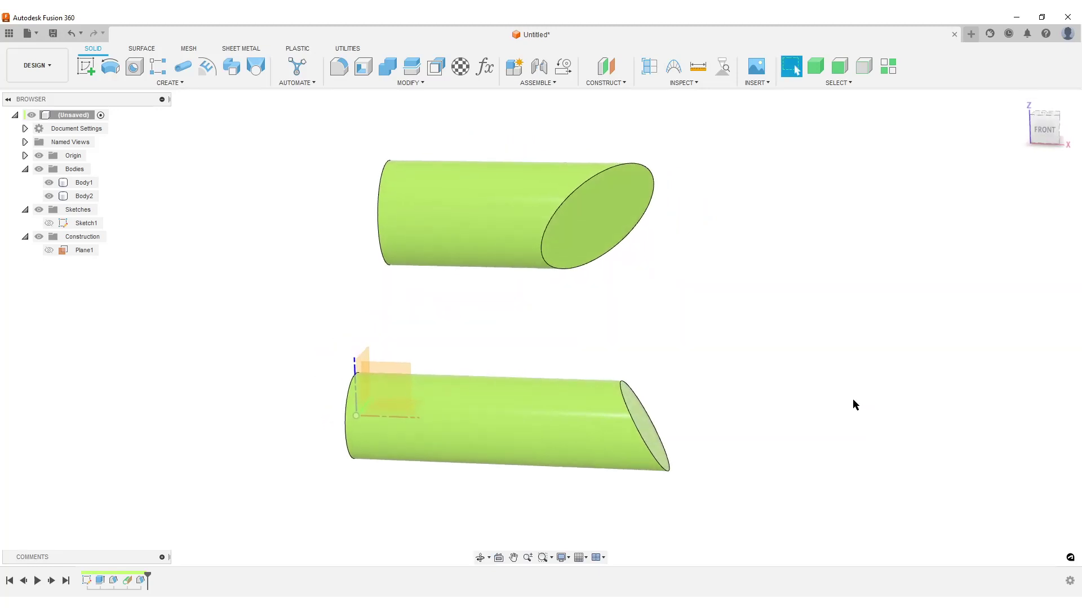
scroll(772, 407, "up", 3)
left_click(611, 411)
scroll(603, 408, "down", 2)
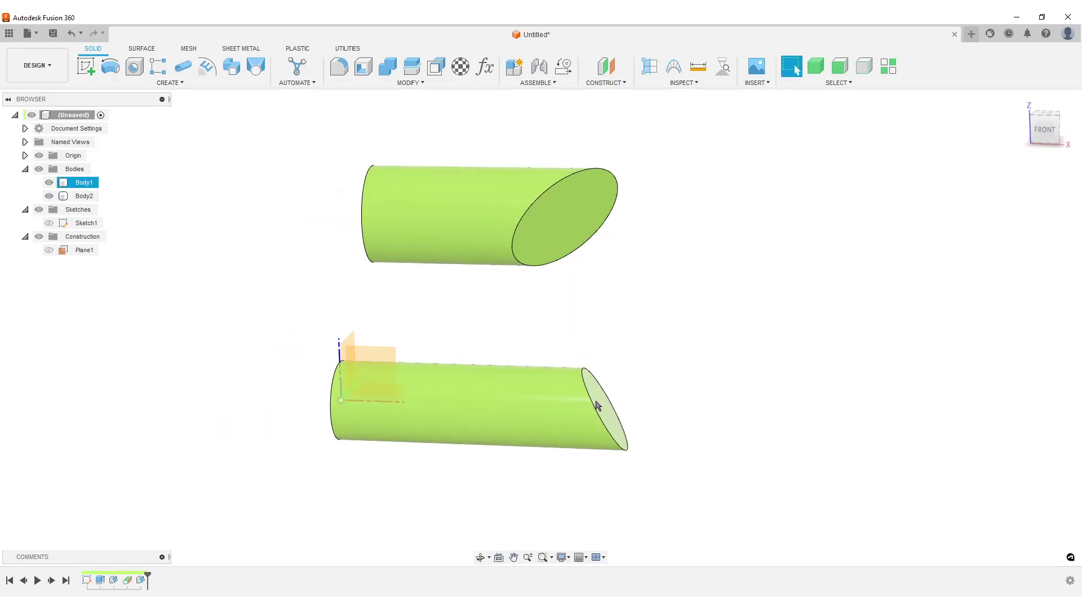
left_click(859, 343)
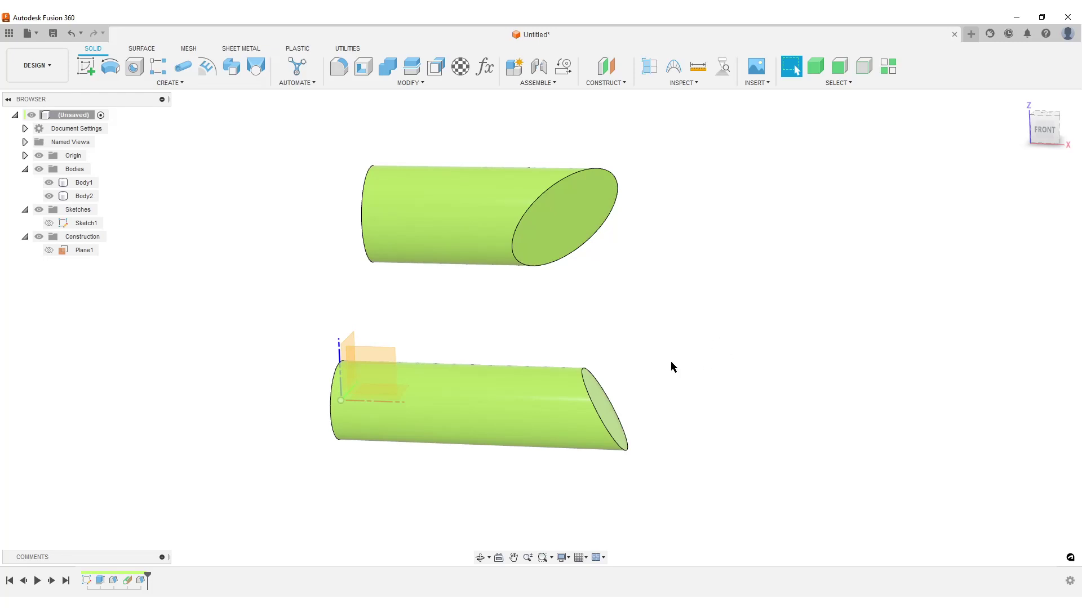
scroll(668, 362, "up", 1)
scroll(665, 352, "down", 3)
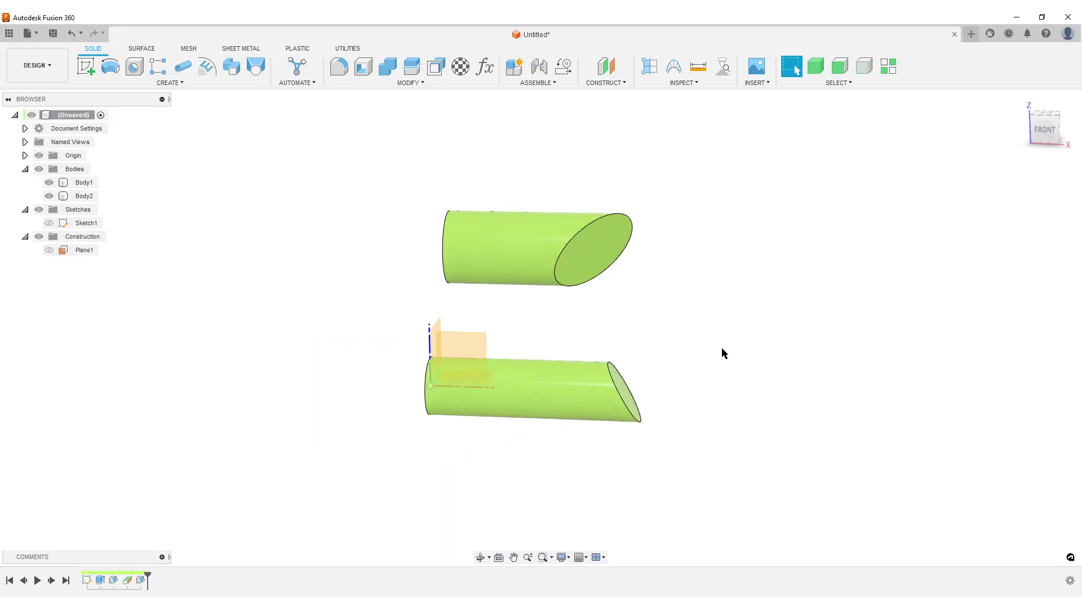
middle_click_drag(722, 352, 688, 371, "shift")
scroll(663, 360, "up", 2)
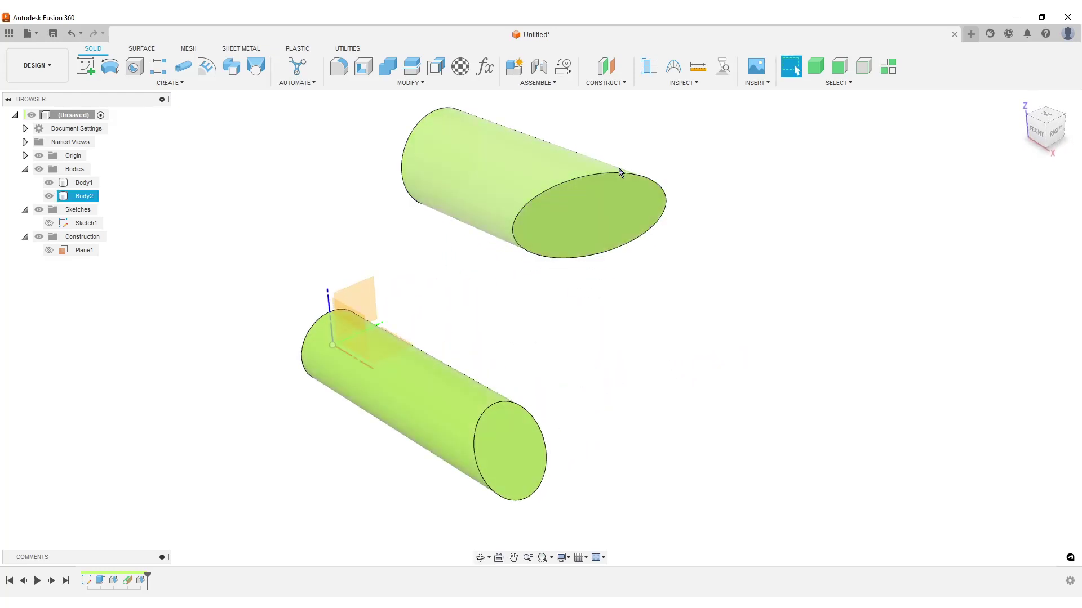
mouse_move(688, 398)
middle_mouse_down("shift")
mouse_move(705, 372)
mouse_move(705, 405)
middle_mouse_up("shift")
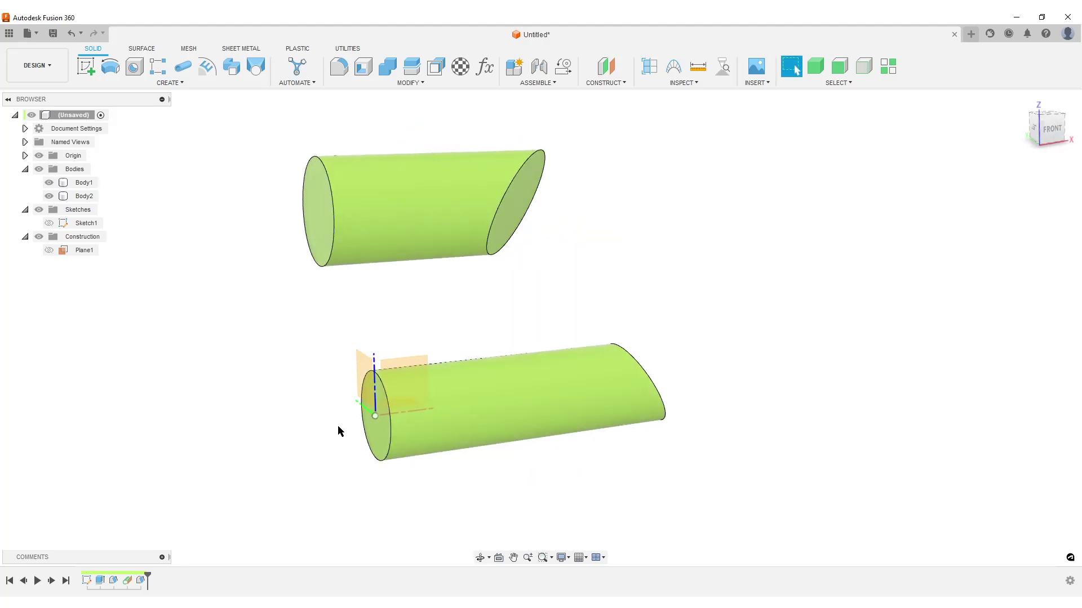
middle_click_drag(428, 416, 348, 393, "shift")
mouse_move(736, 317)
middle_mouse_down("shift")
mouse_move(738, 341)
mouse_move(746, 335)
middle_mouse_up("shift")
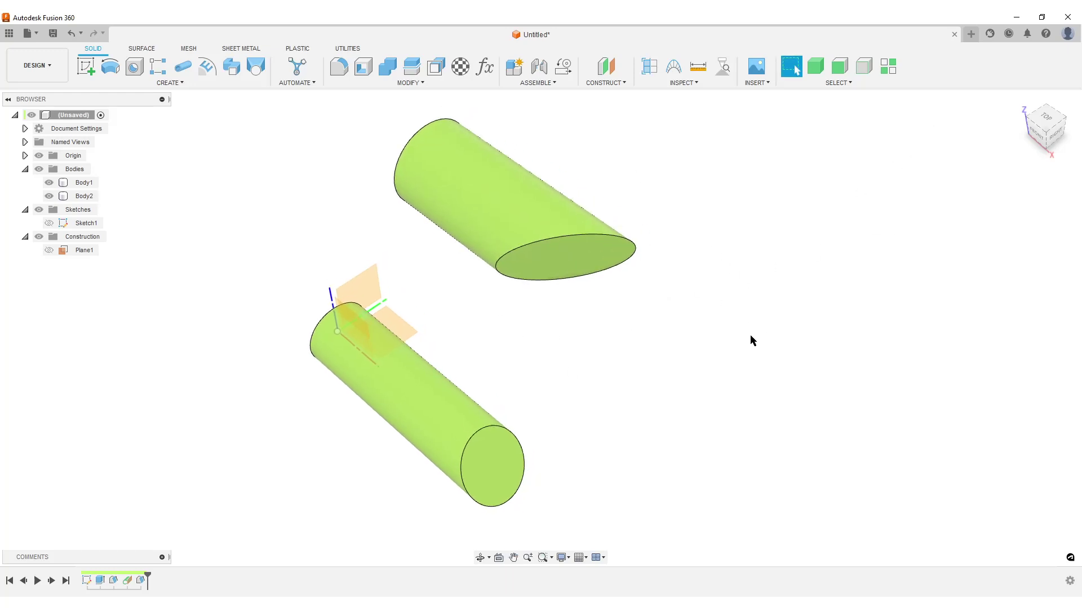
Start a new design and sketch two circles on a vertical origin plane
left_click(971, 34)
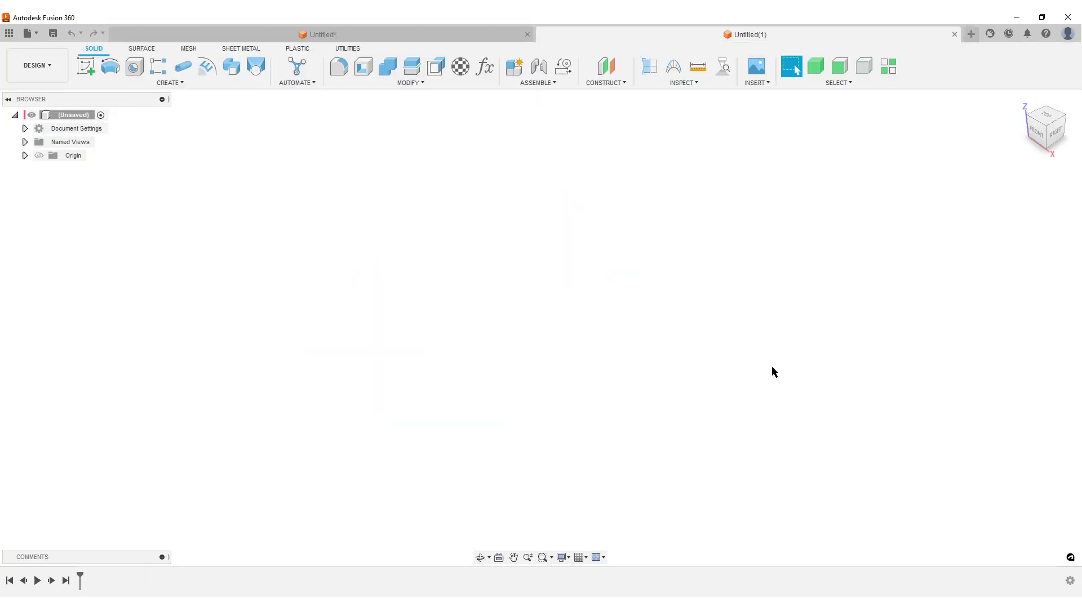
left_click(82, 73)
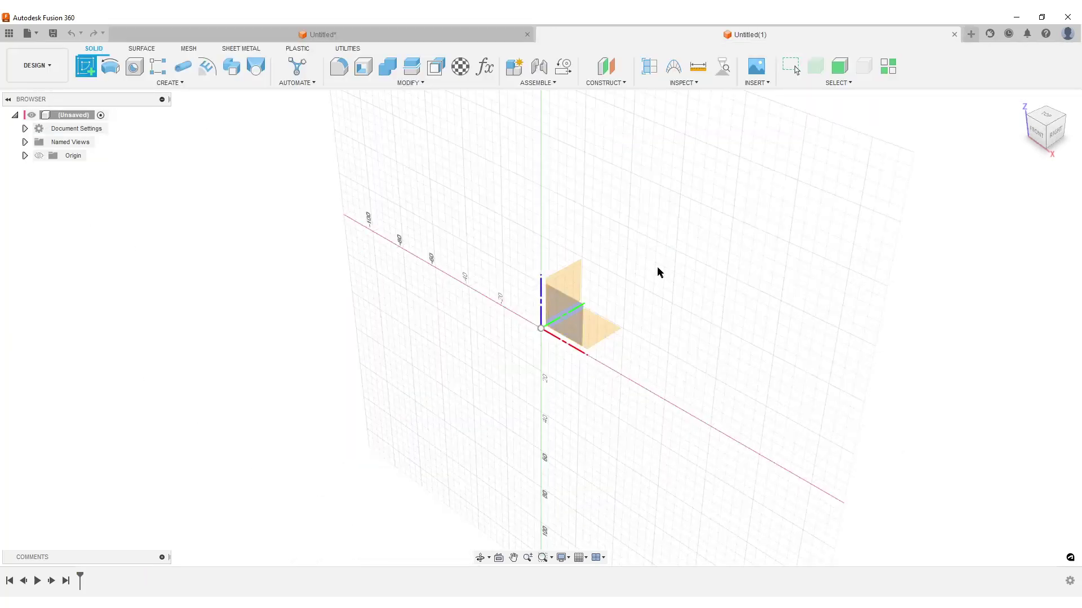
left_click(580, 269)
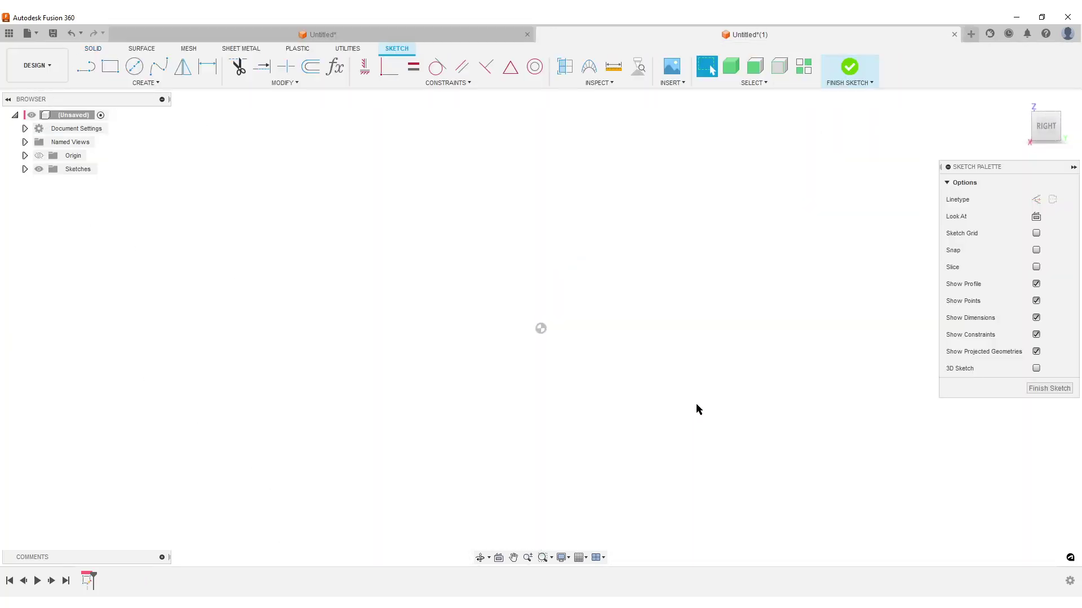
key("c")
left_click(499, 357)
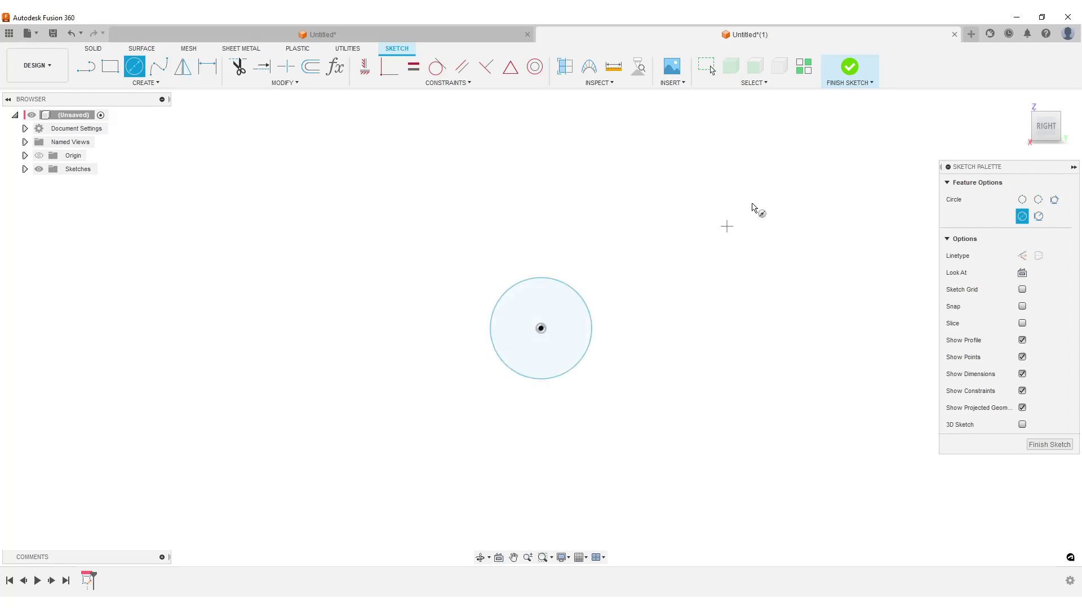
left_click(798, 164)
left_click(791, 213)
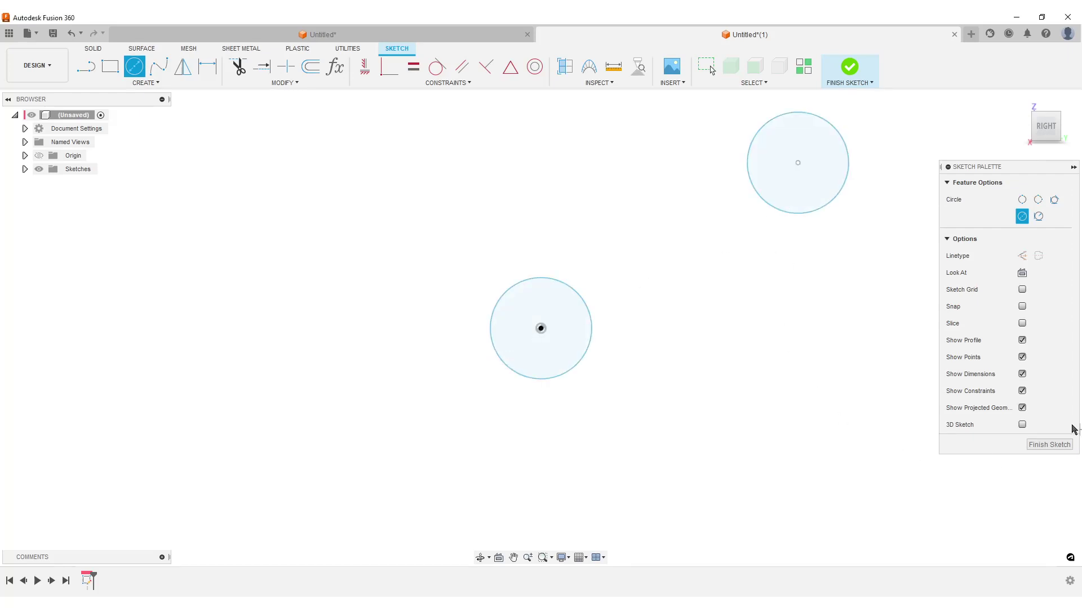
left_click(1049, 445)
Extrude both circles 100 mm into two cylinders
key("e")
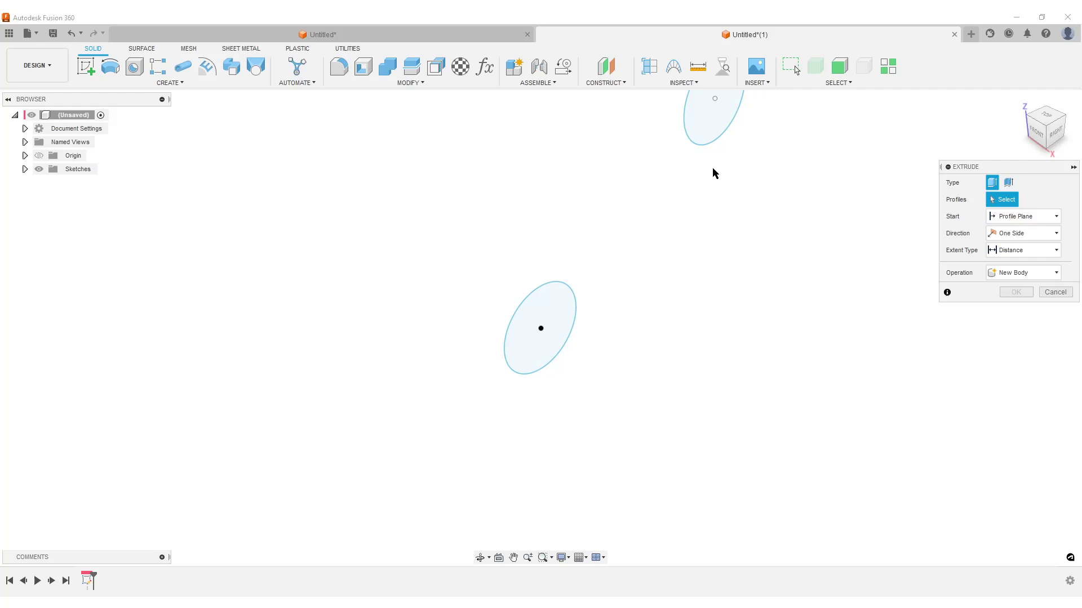
left_click(565, 317)
type("100")
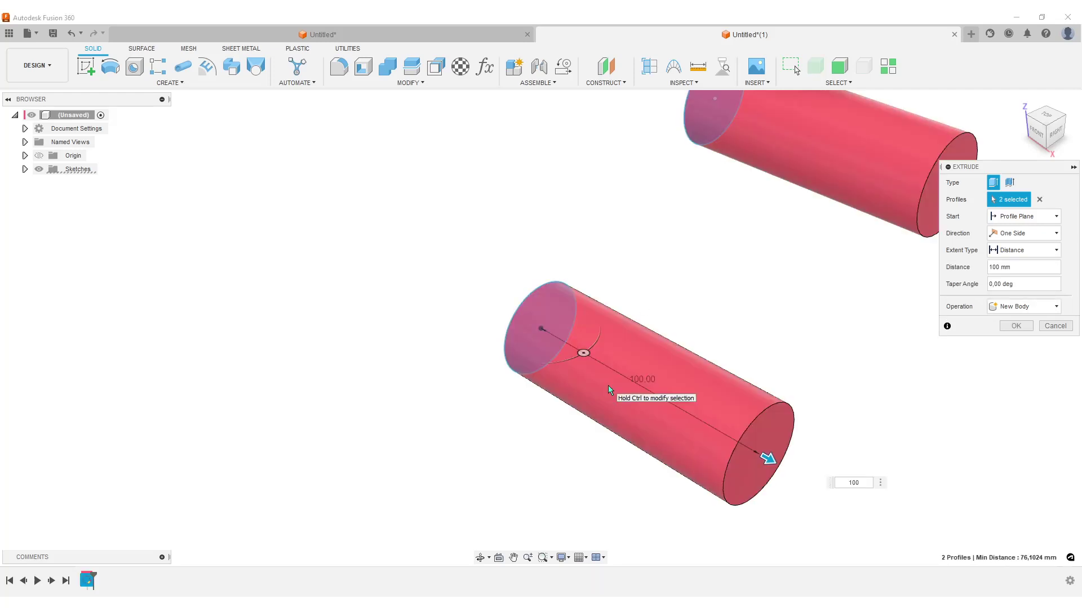
key("Return")
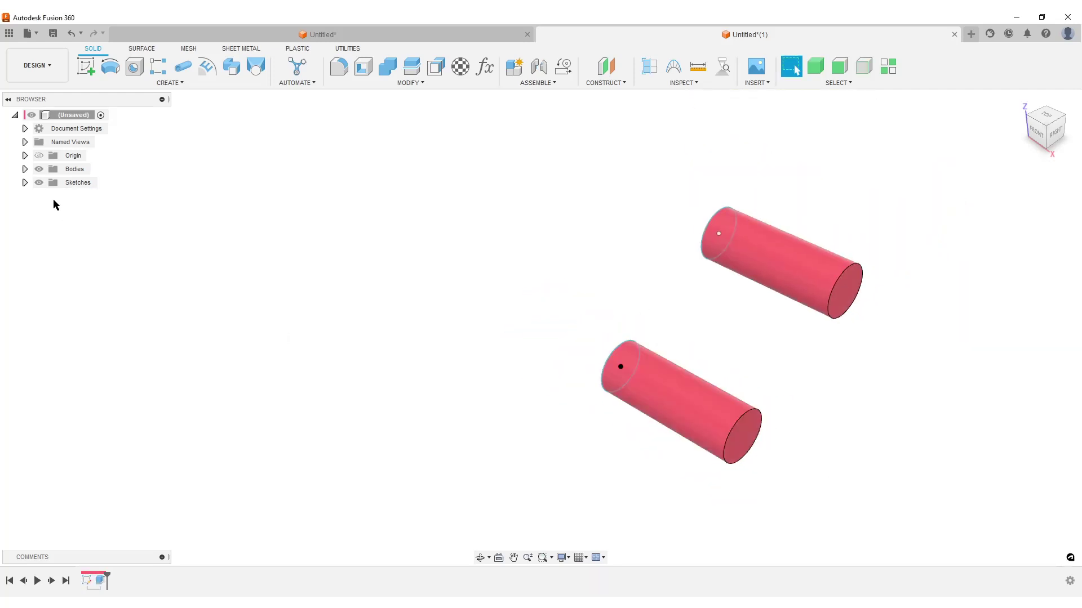
List Body1 and Body2, show the origin planes, and frame both cylinders in view
left_click(24, 169)
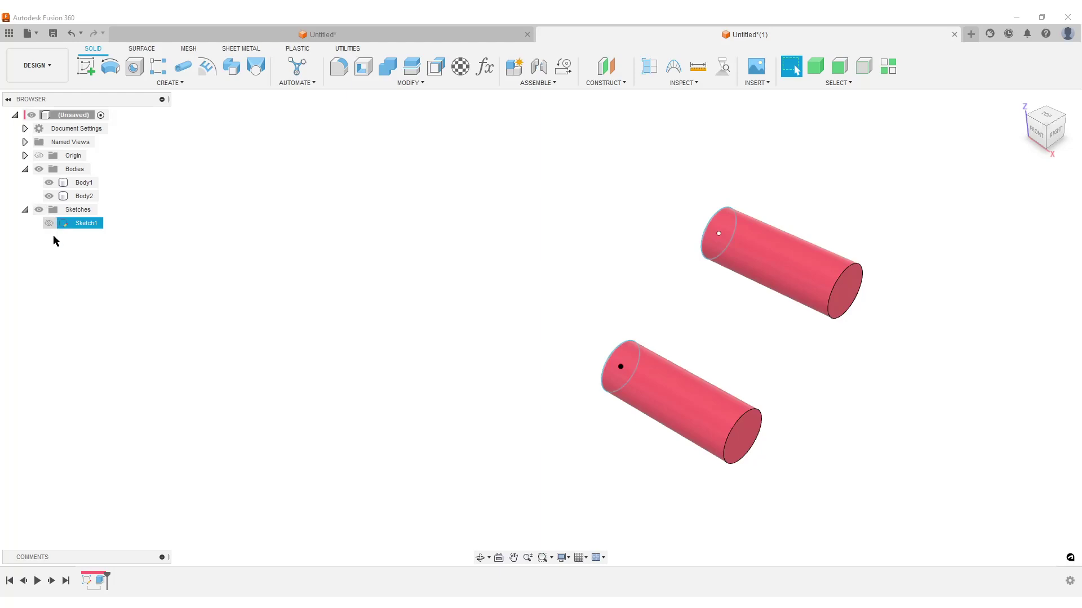
middle_click_drag(800, 346, 668, 389, "shift")
left_click(39, 157)
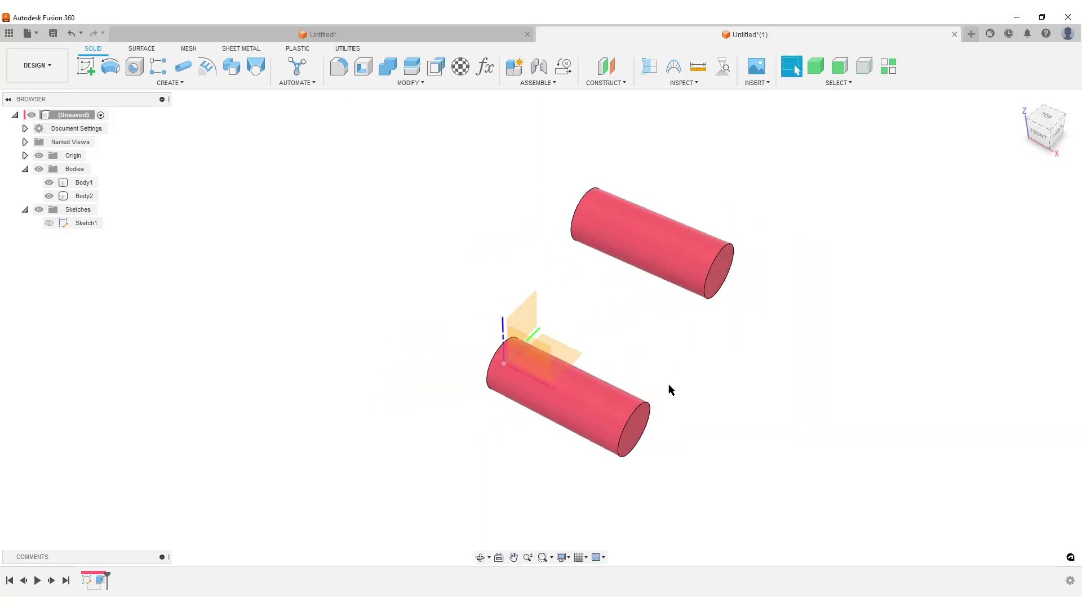
scroll(653, 360, "up", 3)
left_click_drag(652, 351, 662, 312)
scroll(664, 310, "down", 3)
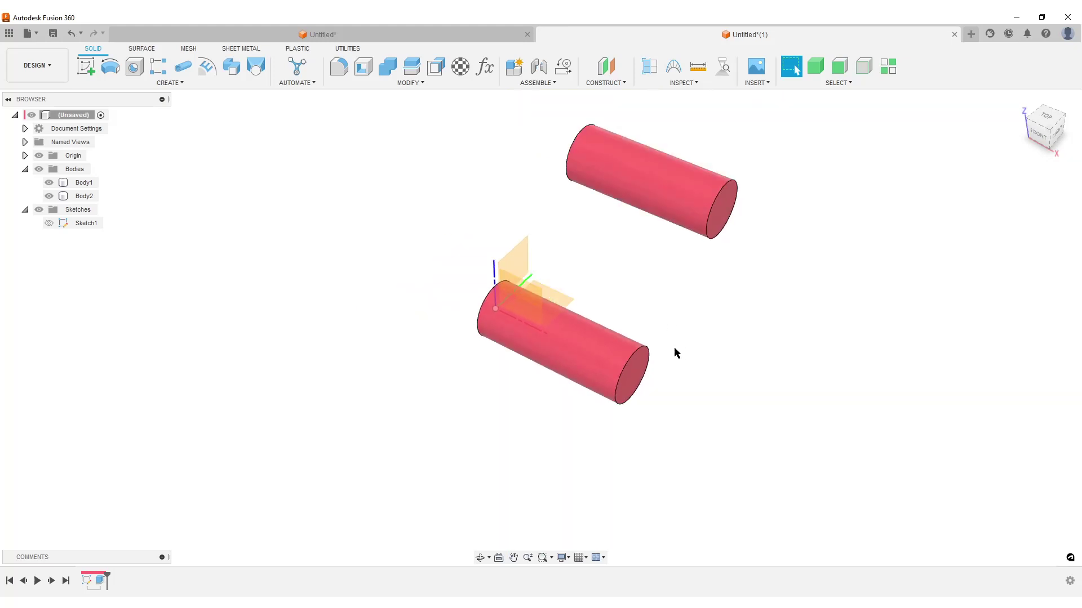
key("Escape")
Draft the lower cylinder's end face with the XY plane as pull direction, slanting it
left_click(403, 84)
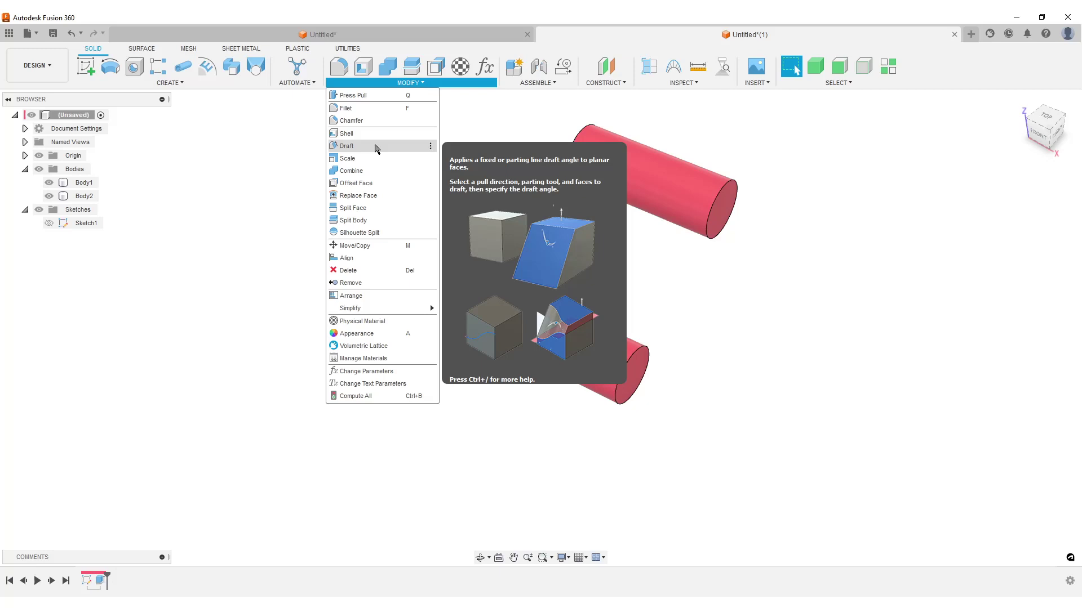
left_click(410, 144)
left_click(563, 296)
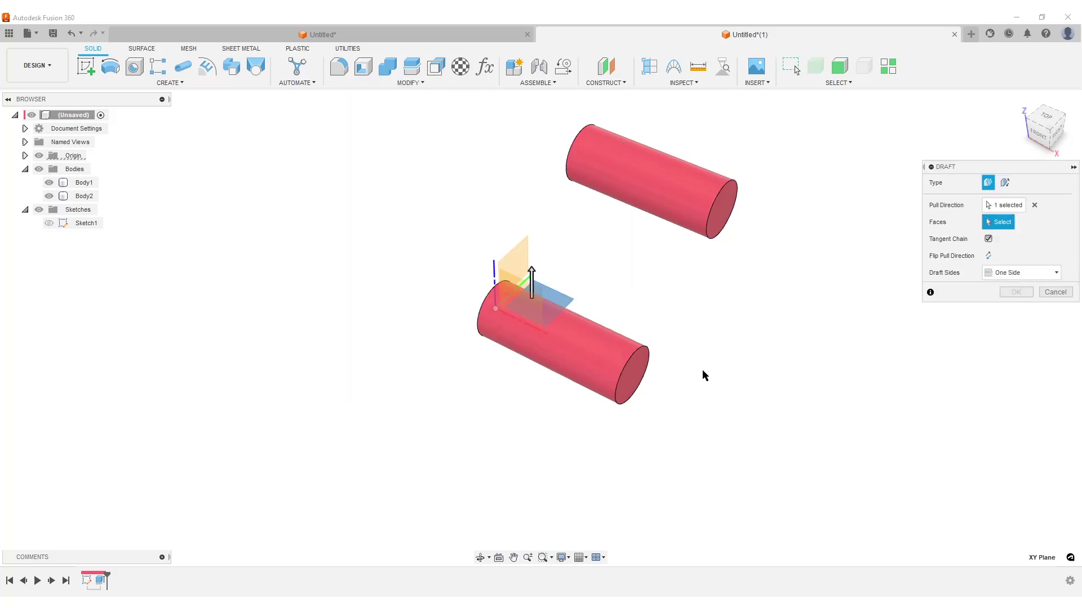
left_click(645, 375)
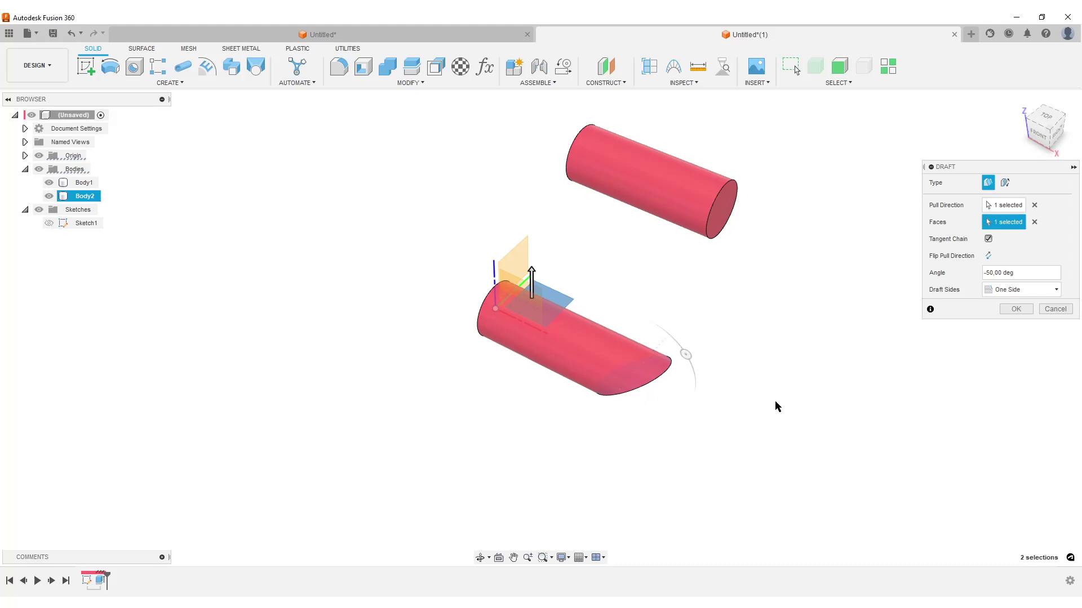
middle_click_drag(778, 406, 788, 345, "shift")
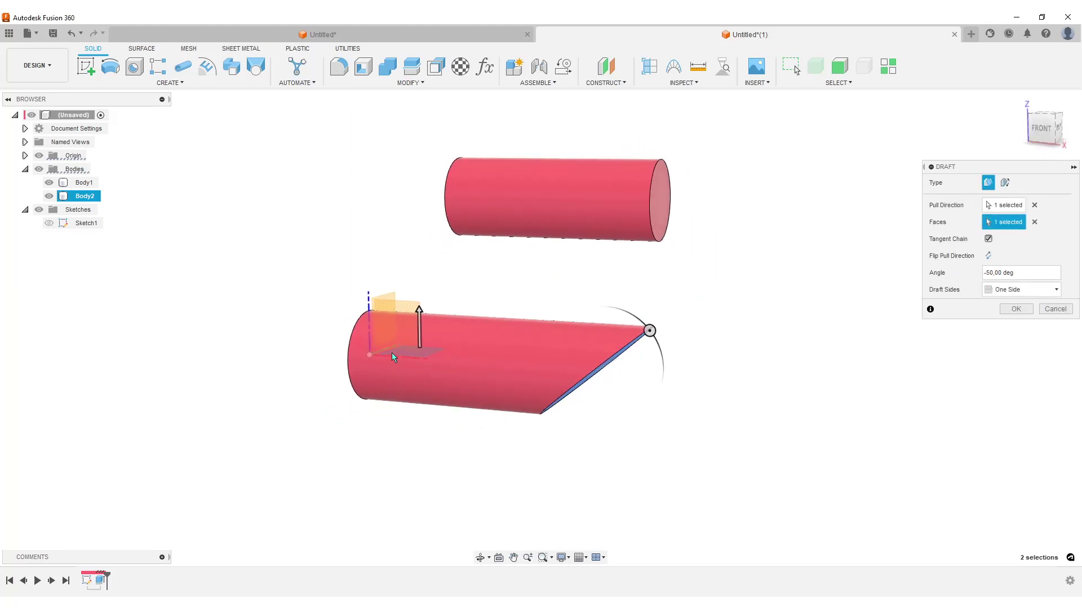
middle_click_drag(807, 364, 786, 409, "shift")
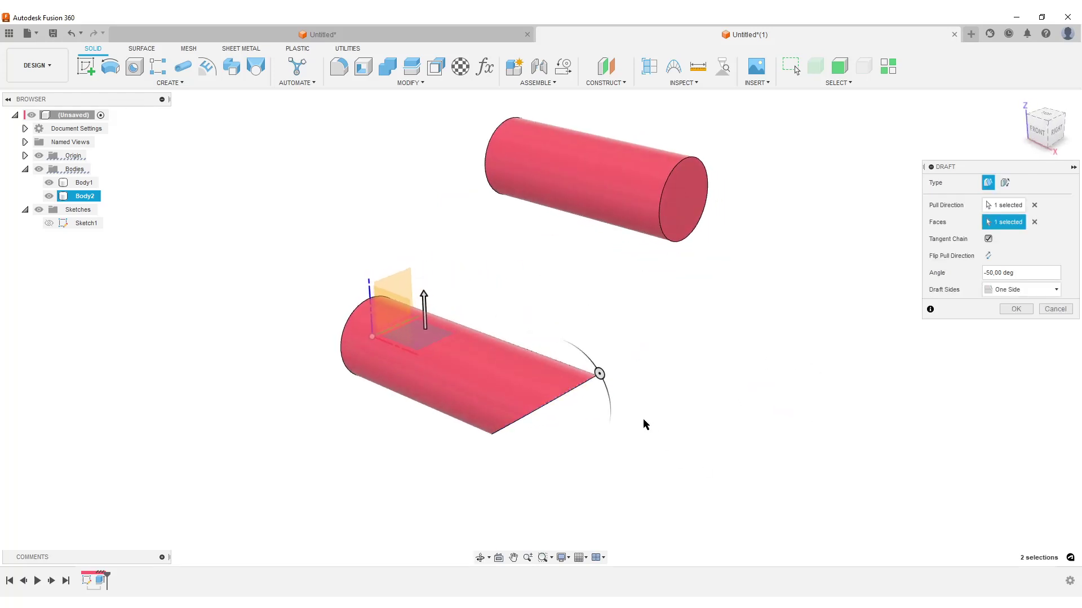
left_click_drag(601, 374, 549, 339)
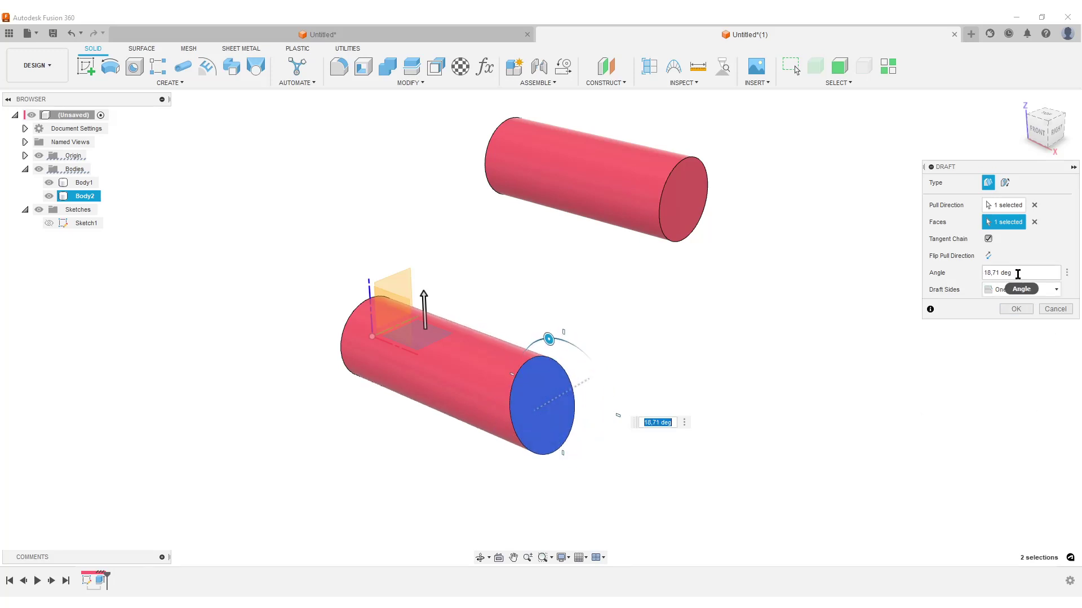
key("Return")
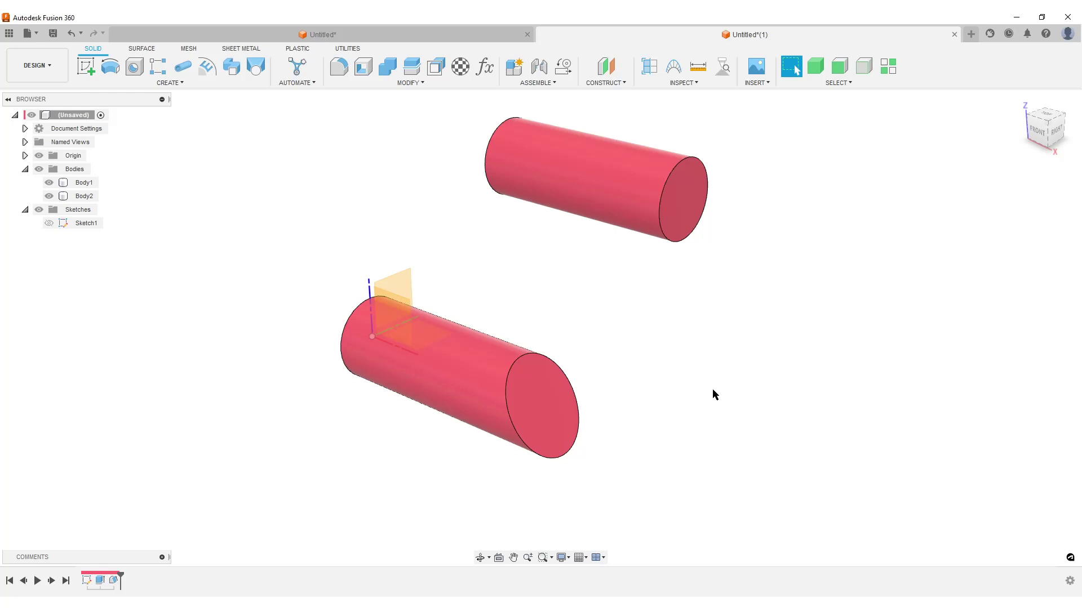
middle_click_drag(712, 394, 709, 360, "shift")
scroll(705, 394, "up", 3)
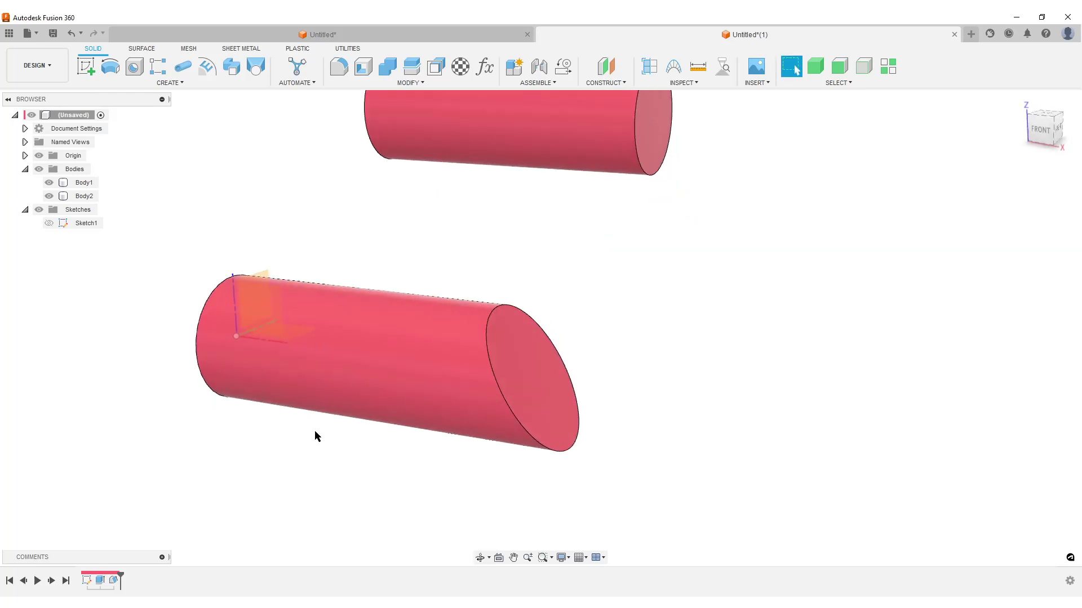
scroll(387, 367, "down", 3)
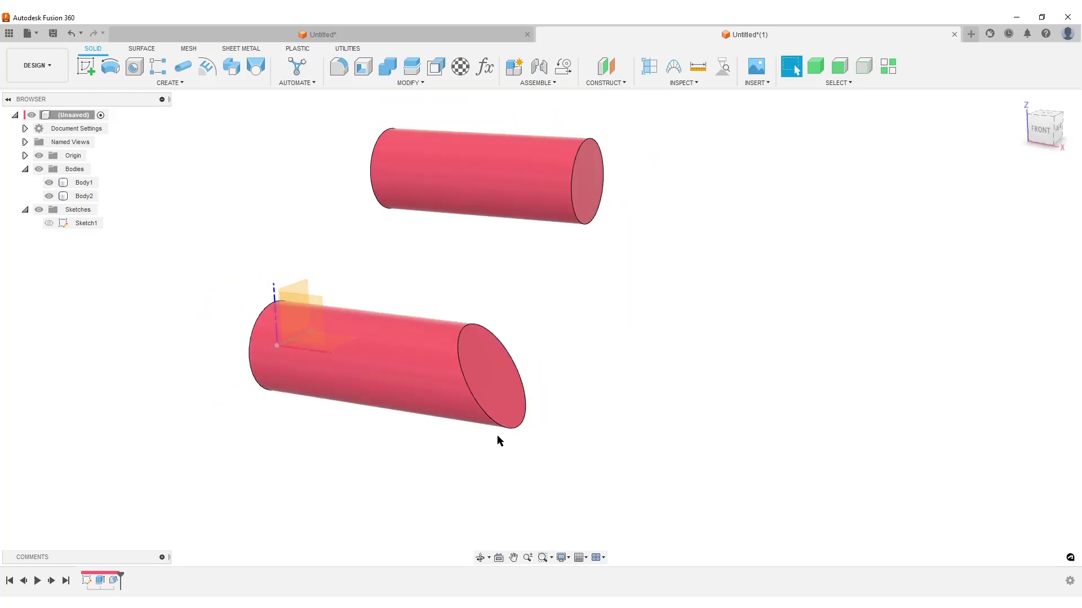
left_click(512, 427)
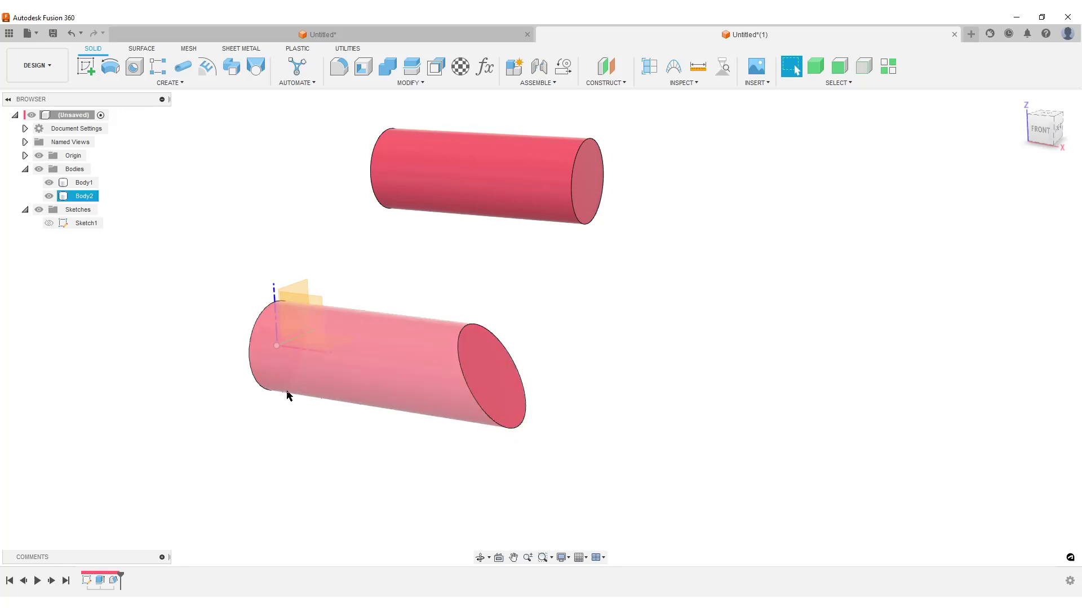
left_click(604, 309)
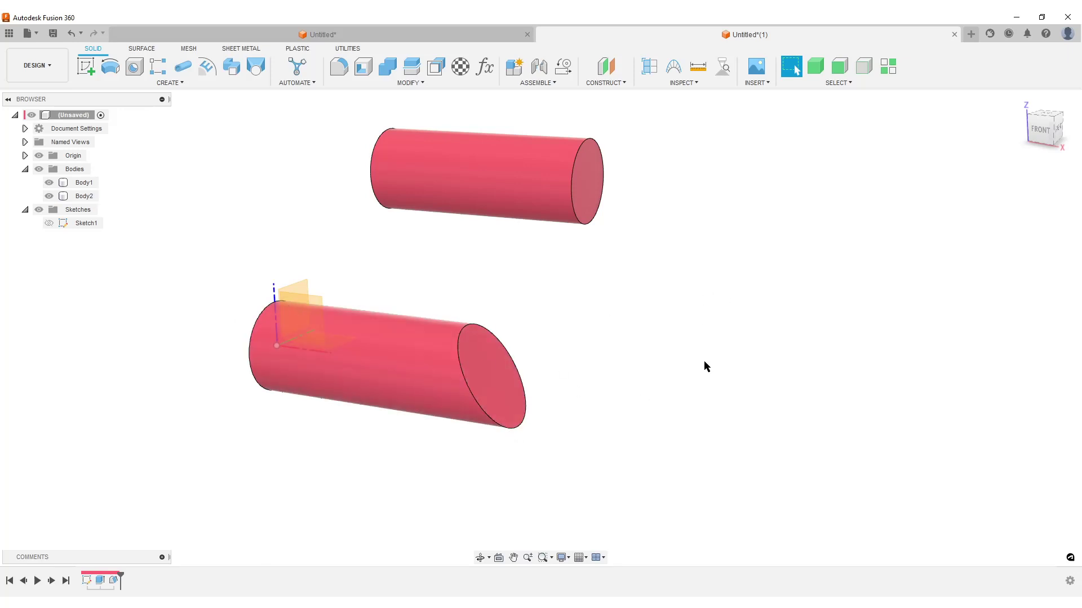
scroll(704, 367, "down", 2)
left_click(387, 390)
left_click(577, 297)
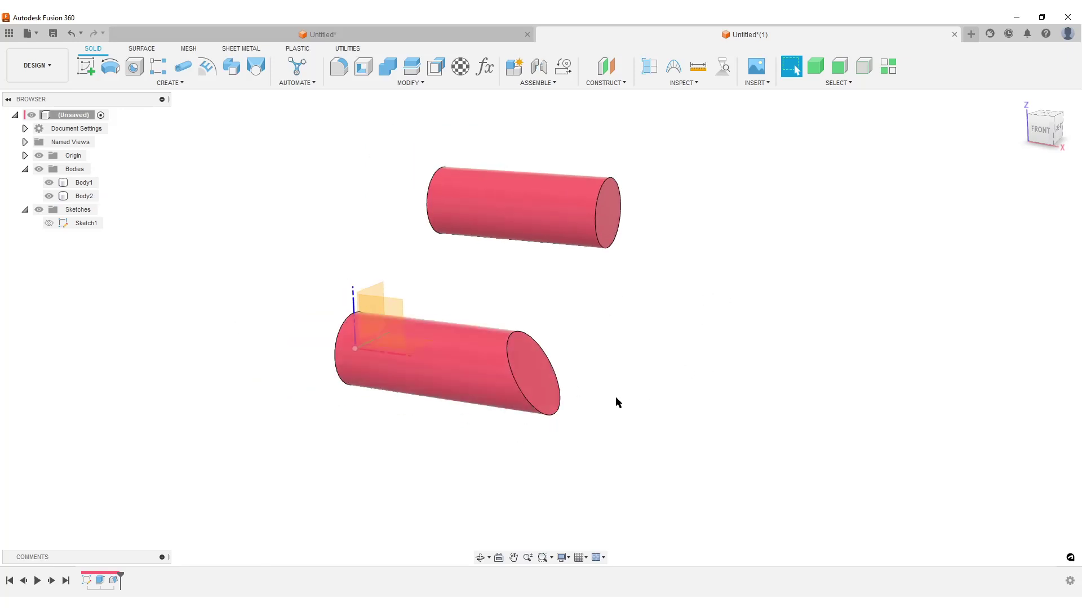
left_click(559, 207)
middle_click_drag(567, 198, 386, 252, "shift")
middle_click_drag(591, 332, 638, 348)
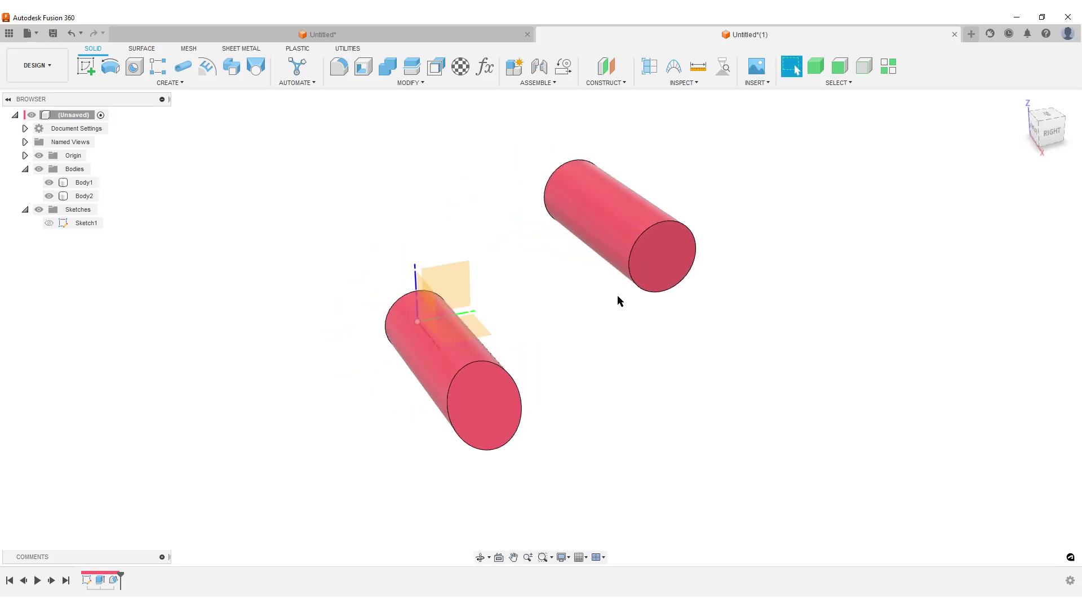
left_click(410, 83)
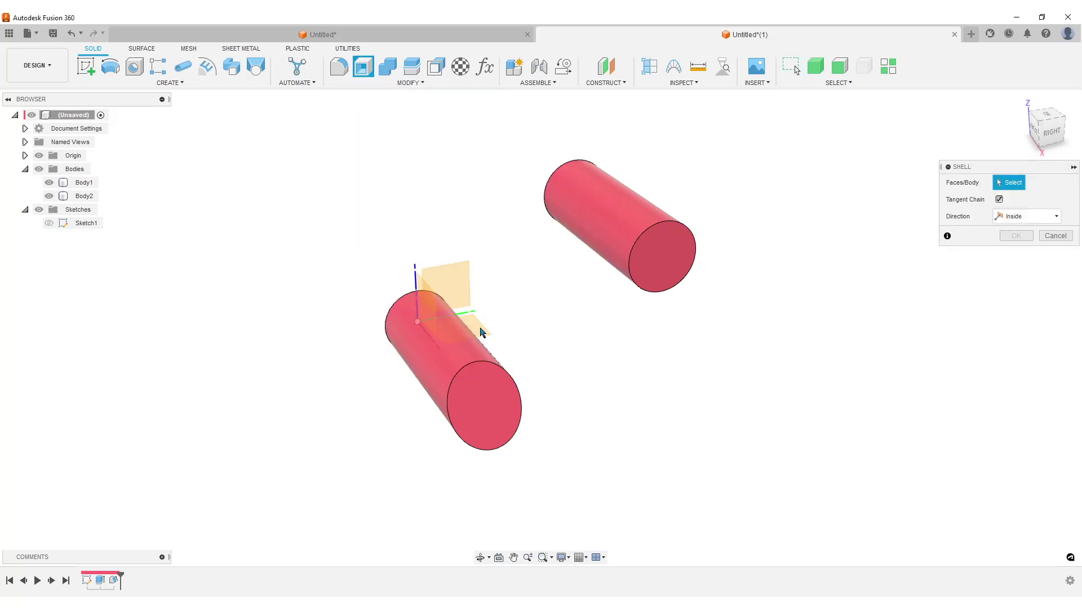
left_click(1054, 236)
left_click(403, 85)
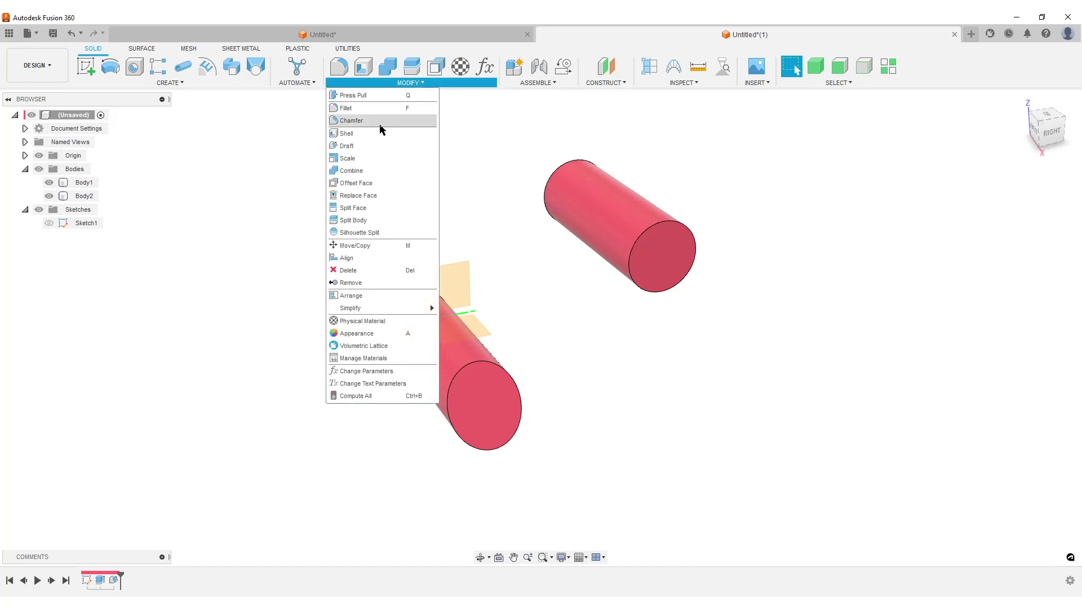
left_click(379, 145)
left_click(482, 335)
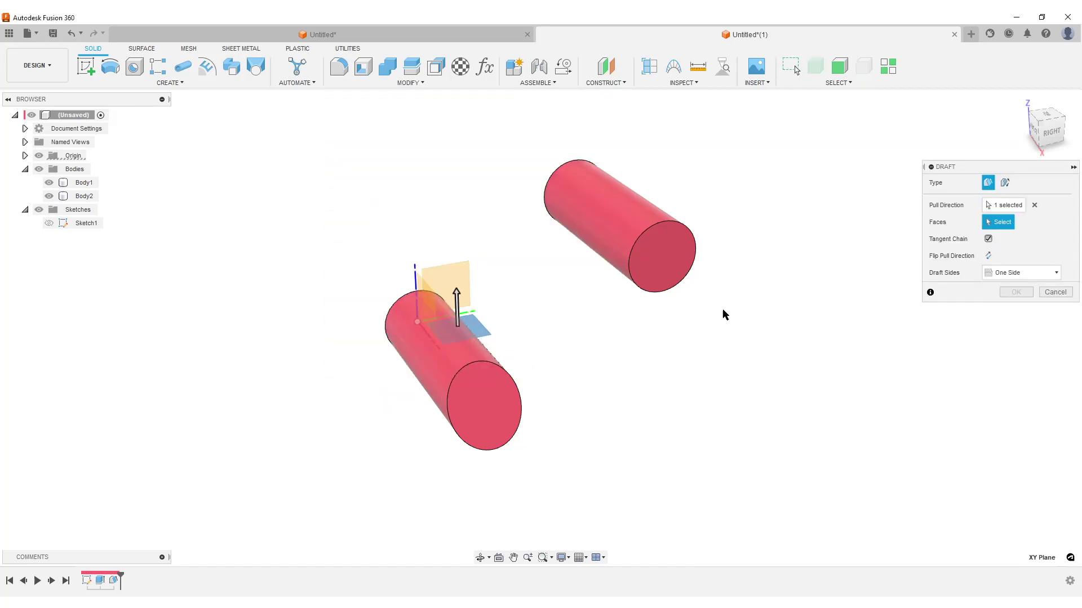
left_click(674, 259)
middle_click_drag(737, 404, 627, 287, "shift")
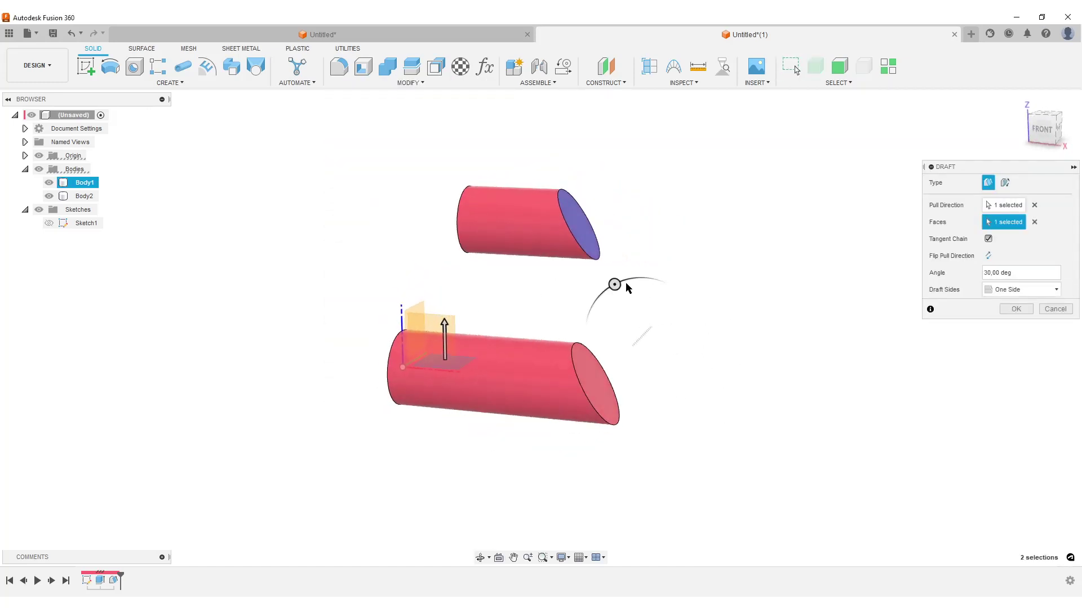
left_click_drag(614, 284, 580, 258)
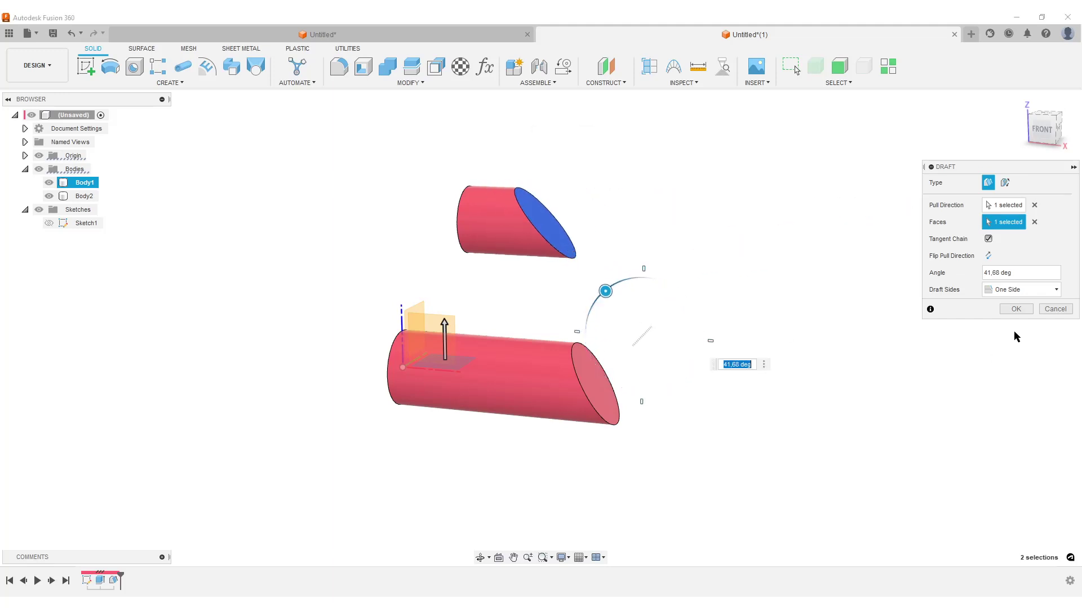
left_click(1056, 308)
middle_click_drag(1000, 305, 701, 176, "shift")
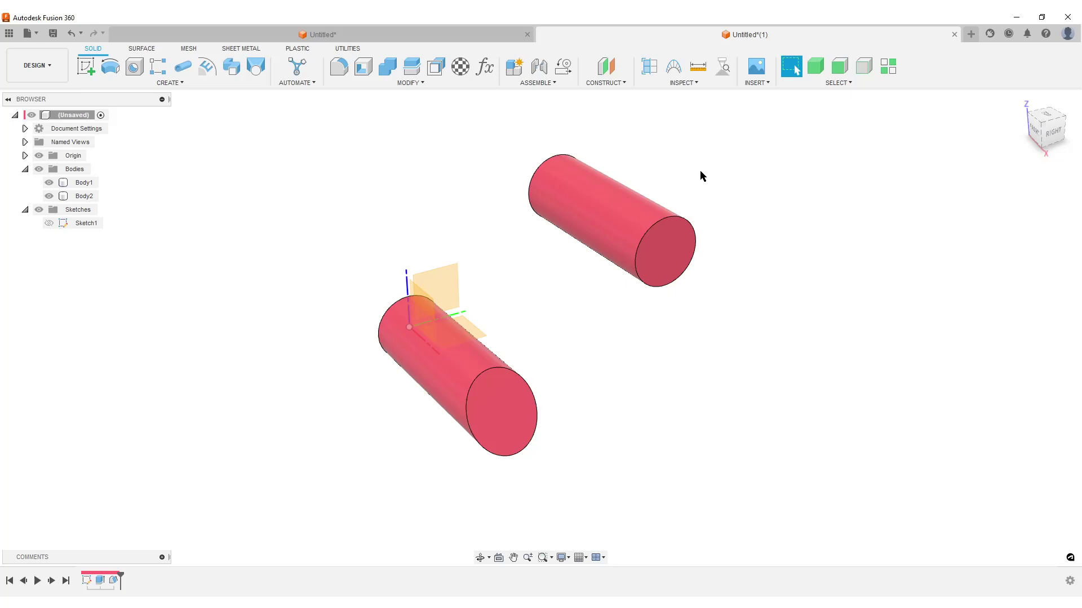
Create a tangent plane on the upper cylinder referenced to an origin plane at 180 degrees
left_click(610, 85)
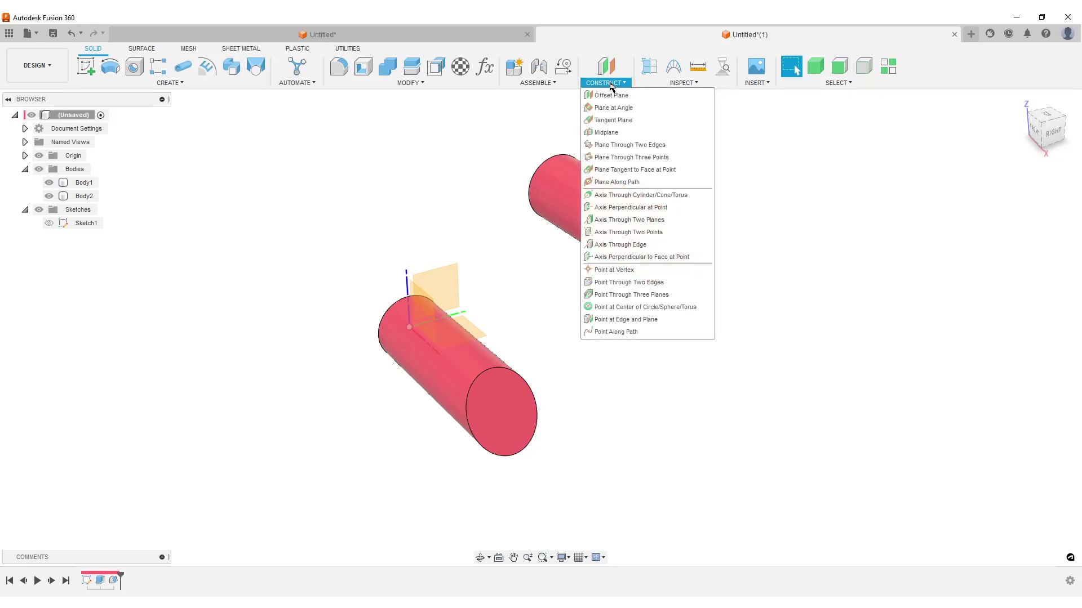
left_click(611, 120)
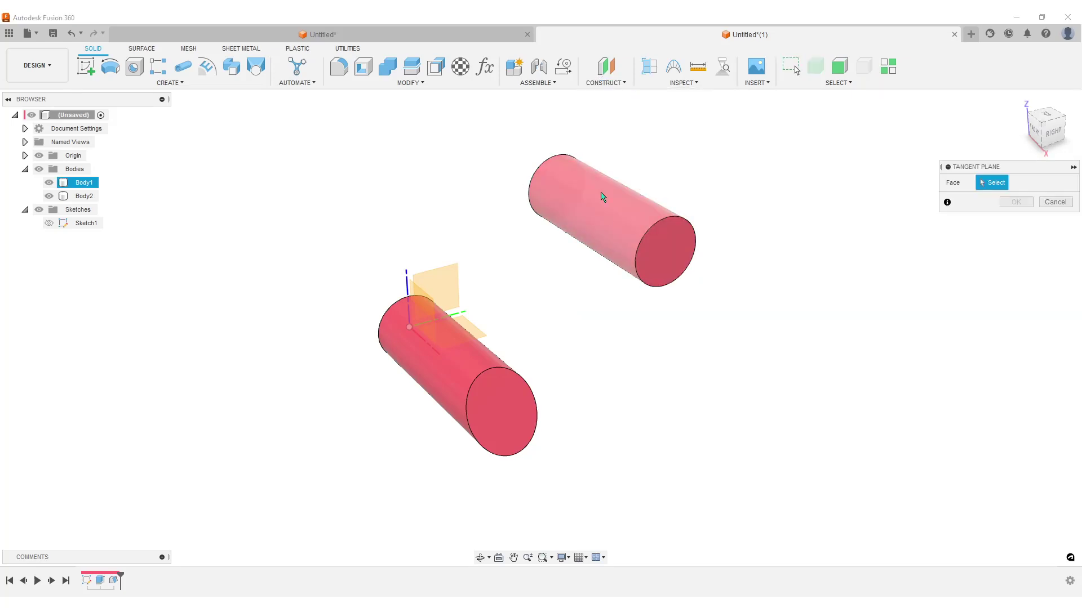
left_click(602, 197)
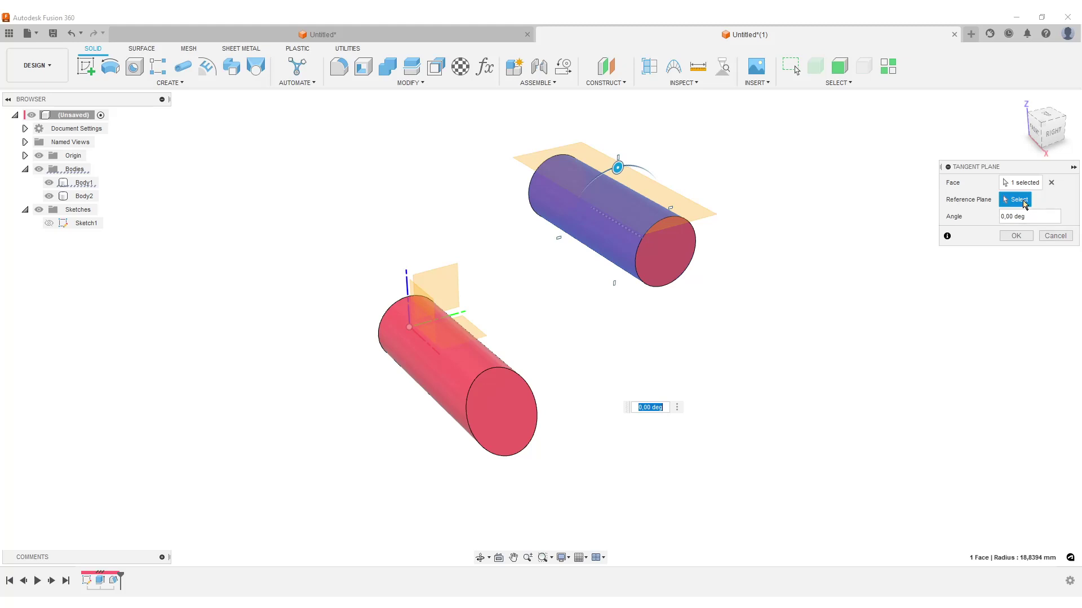
left_click(481, 332)
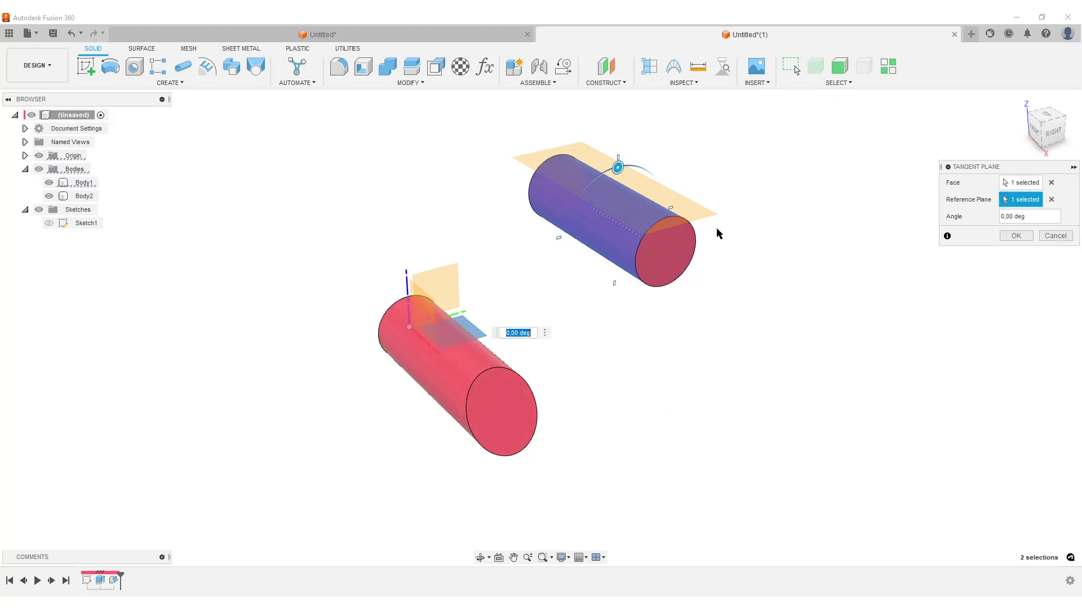
scroll(755, 326, "up", 3)
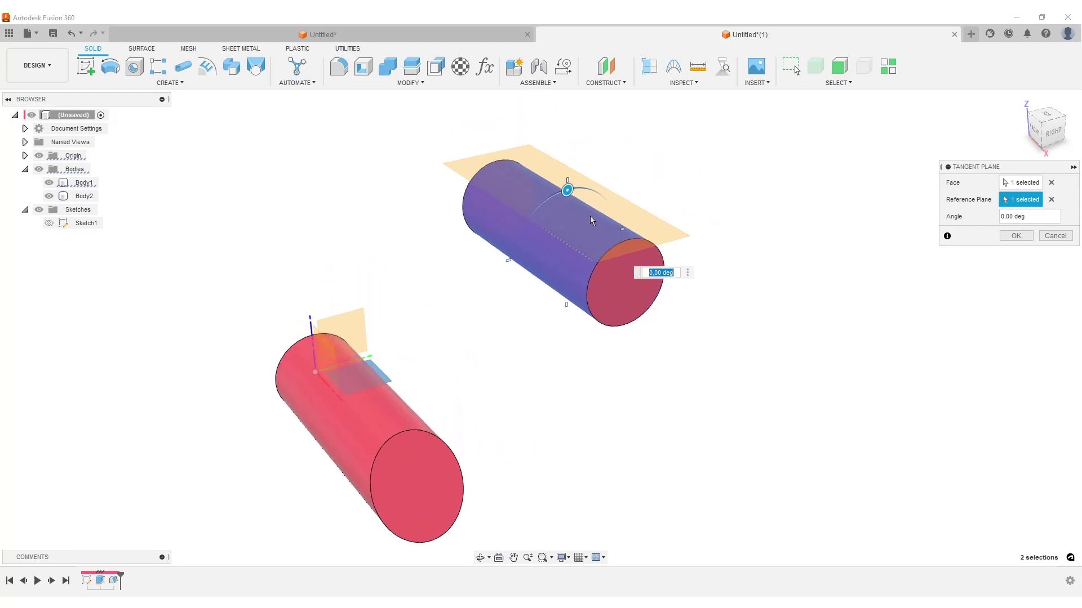
left_click_drag(569, 187, 570, 261)
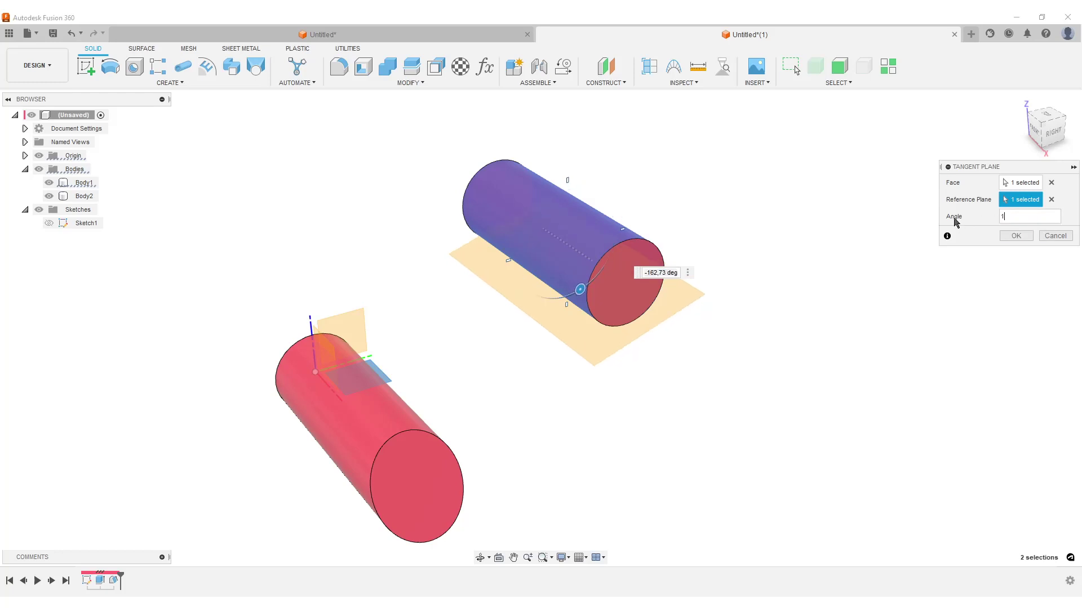
type("180")
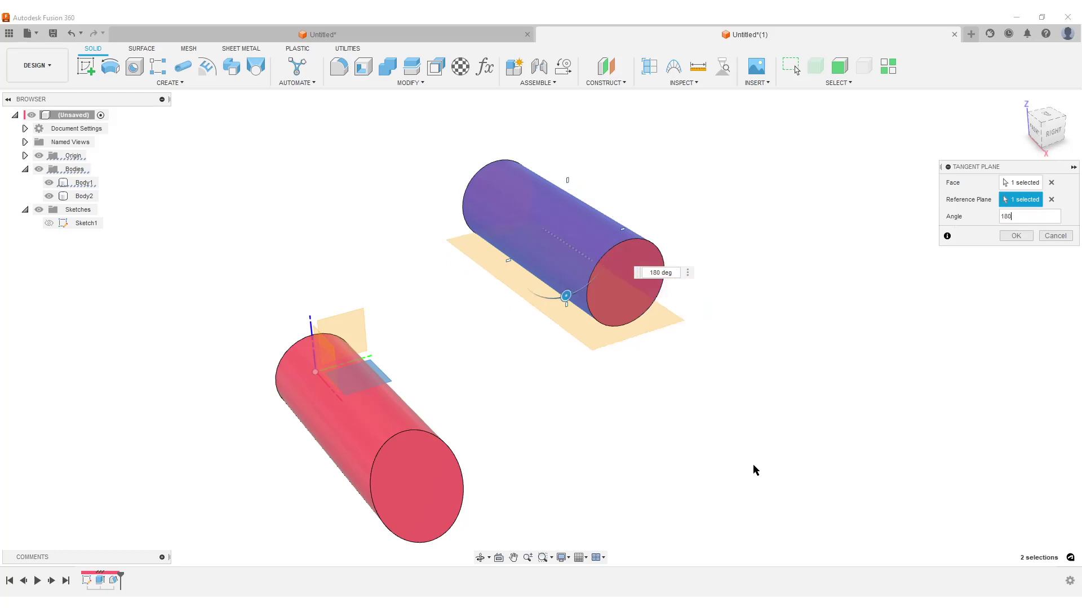
left_click(1017, 236)
Draft the upper cylinder's end face at -30 degrees, pulled from the tangent plane
left_click(410, 83)
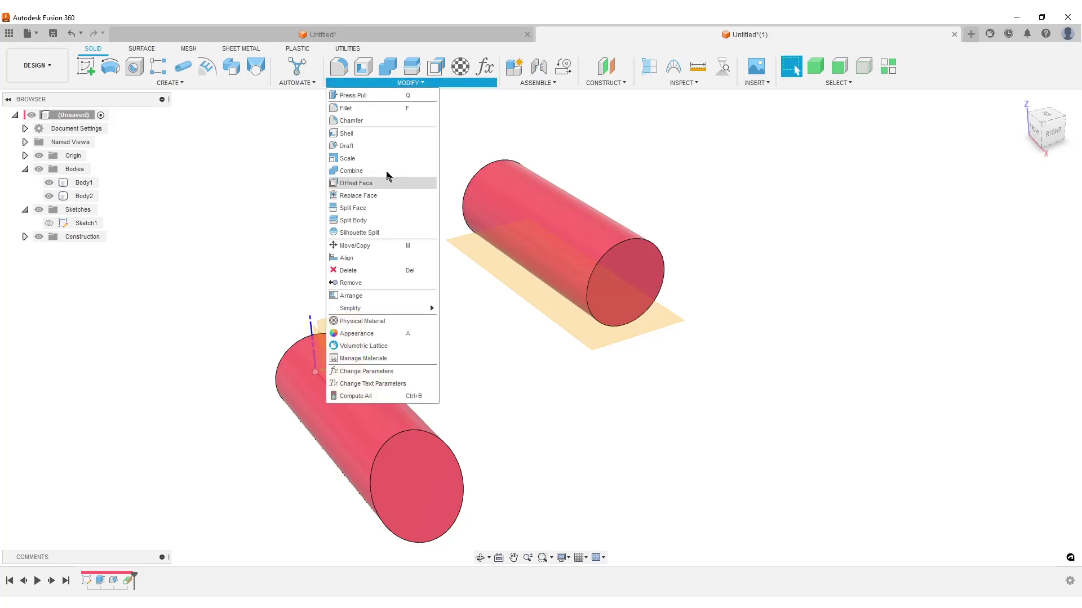
left_click(375, 145)
left_click(585, 339)
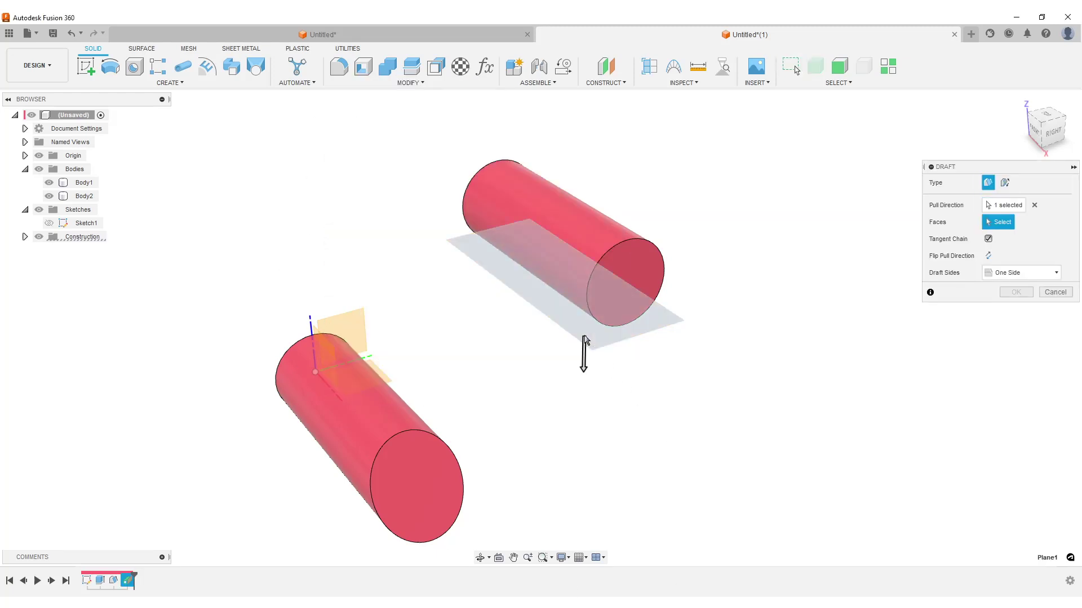
left_click(621, 249)
middle_click_drag(700, 370, 719, 408, "shift")
left_click_drag(579, 319, 625, 319)
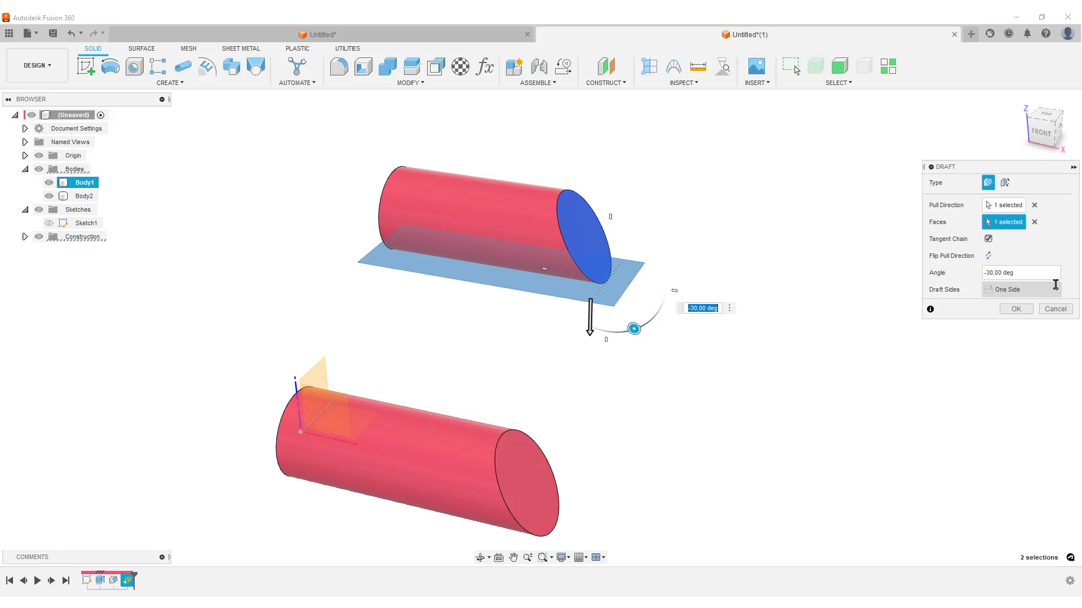
left_click(1016, 309)
middle_click_drag(602, 461, 577, 387, "shift")
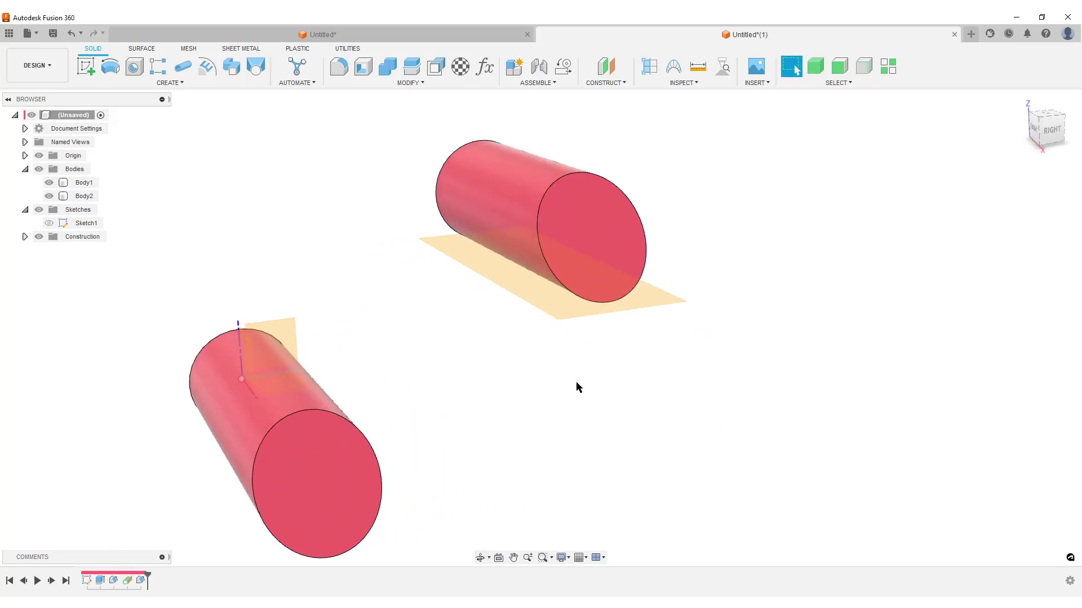
Edit the tangent plane's angle to 130.62 degrees, then select it in the timeline
double_click(128, 581)
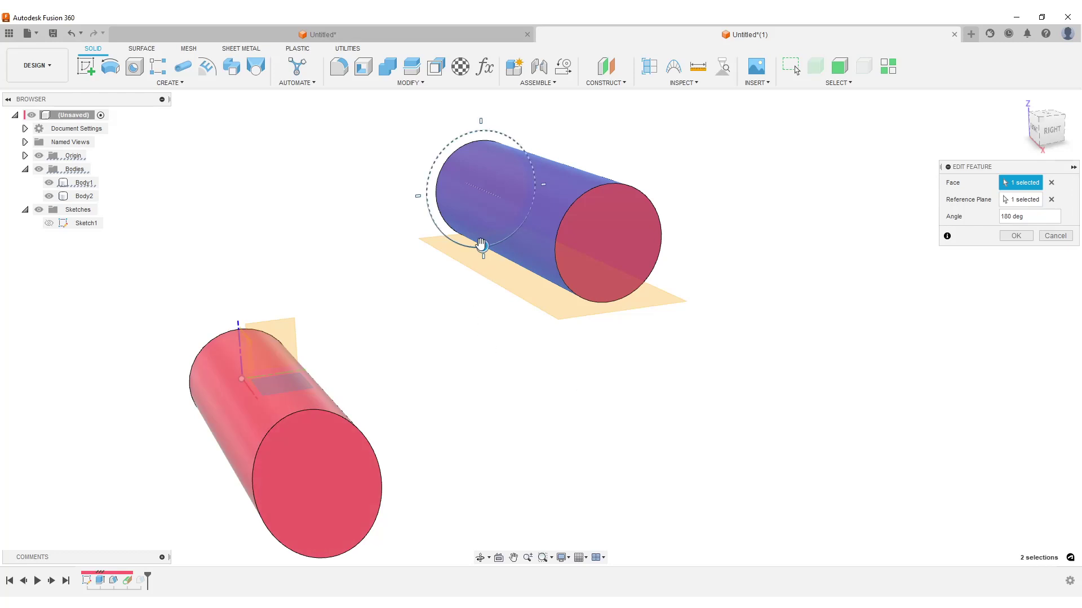
left_click_drag(482, 246, 459, 213)
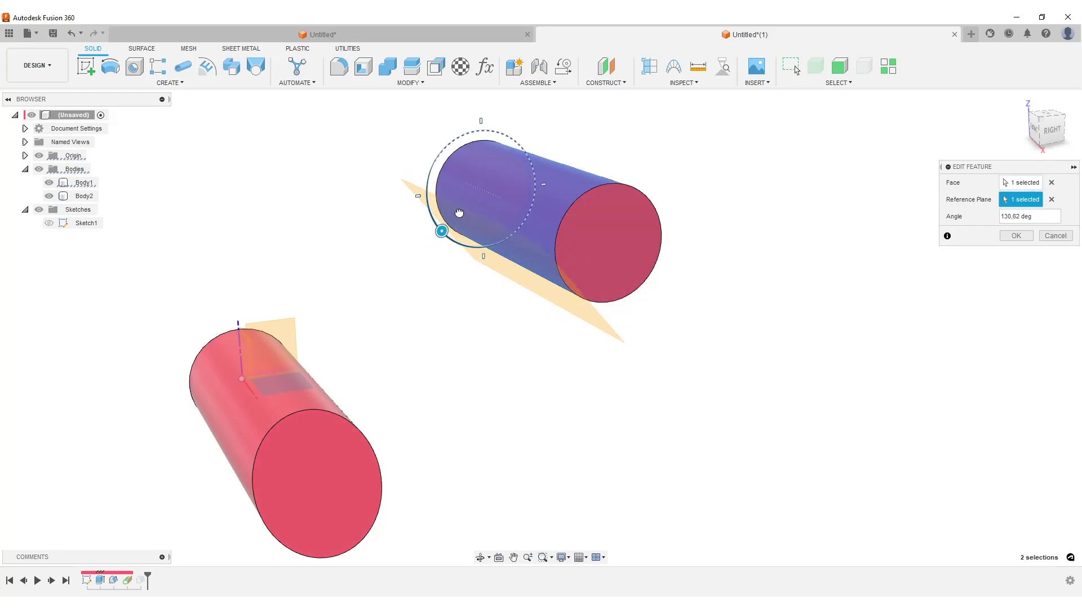
left_click(1015, 237)
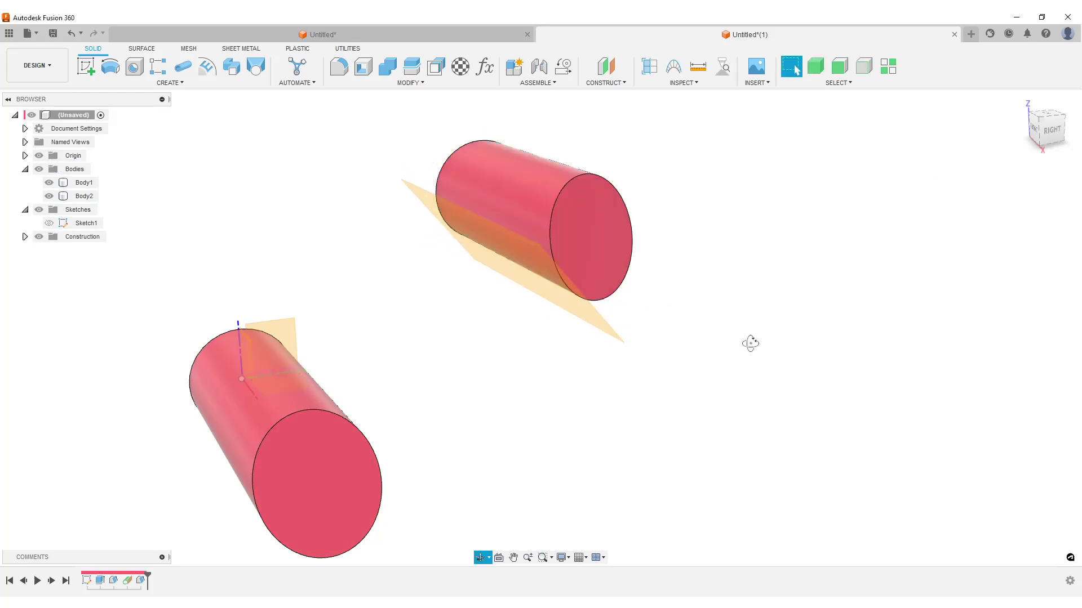
mouse_move(750, 343)
middle_mouse_down("shift")
mouse_move(618, 389)
mouse_move(620, 399)
mouse_move(749, 355)
mouse_move(749, 292)
mouse_move(806, 357)
mouse_move(746, 362)
mouse_move(759, 357)
middle_mouse_up("shift")
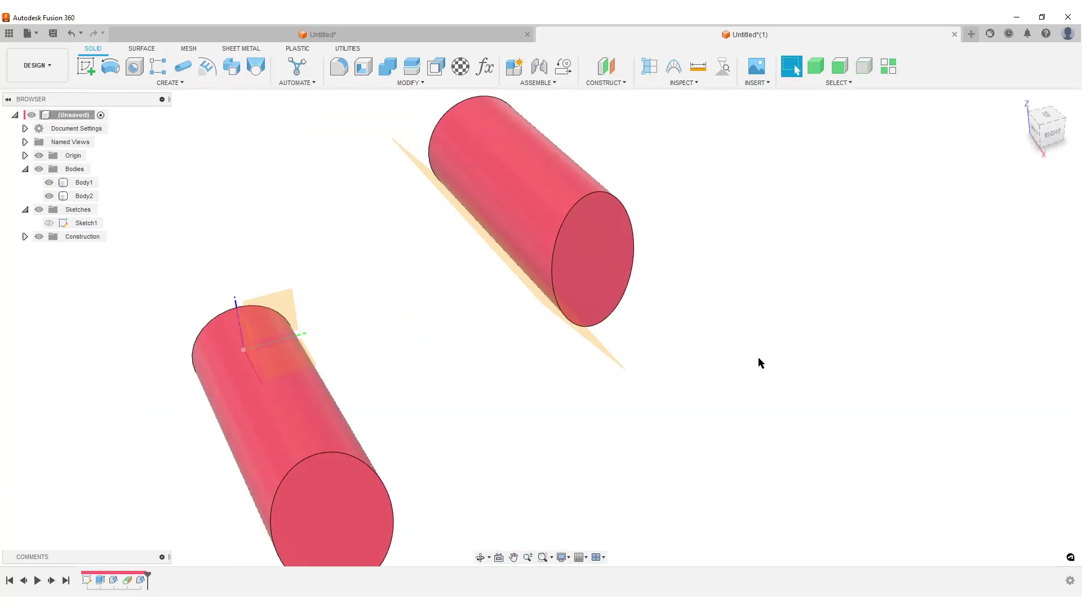
scroll(758, 354, "down", 3)
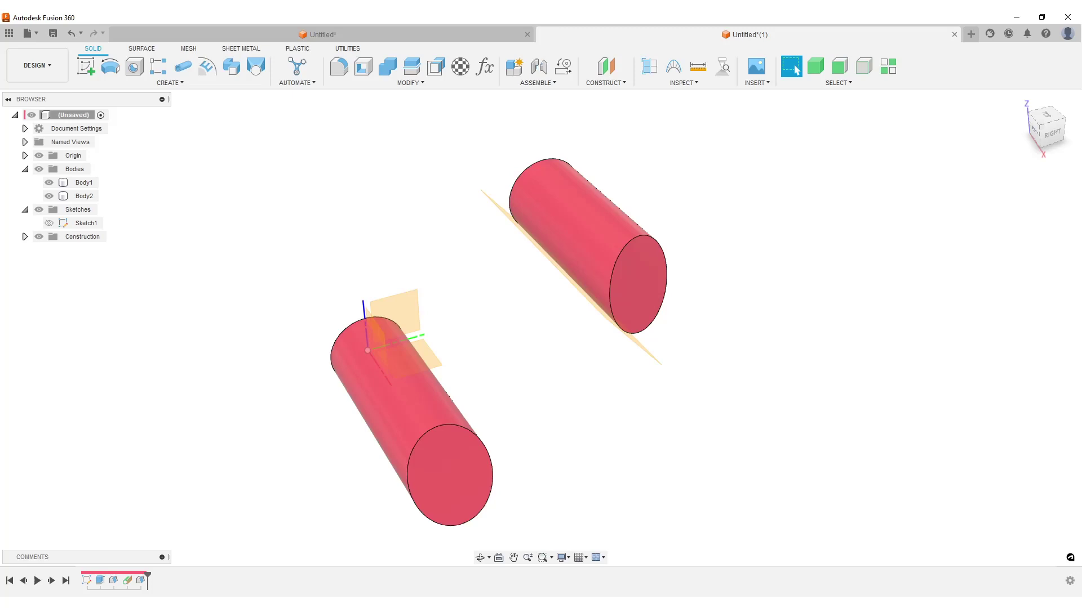
left_click(140, 581)
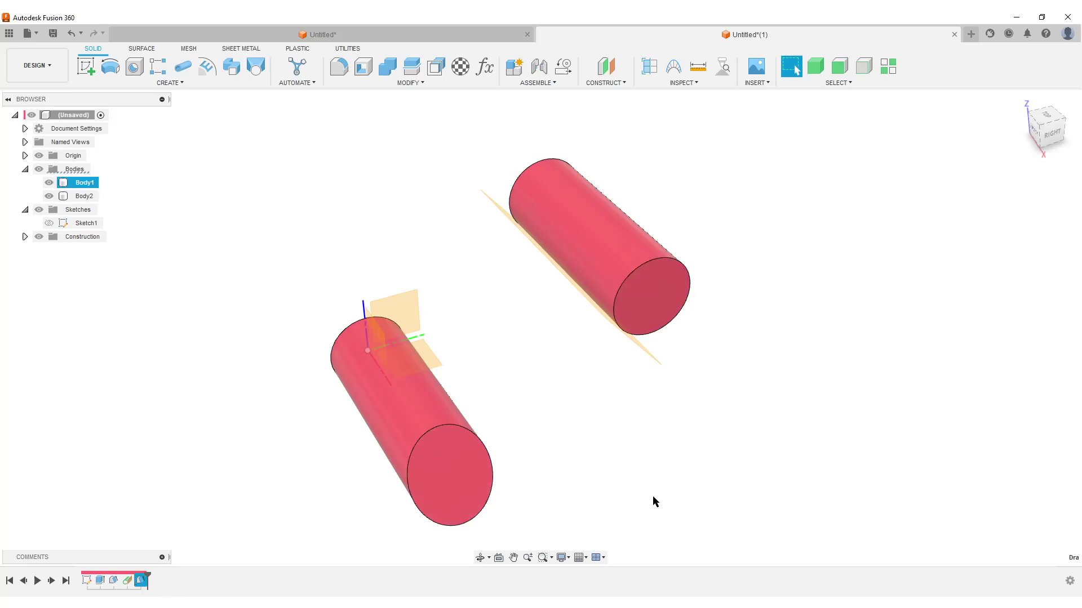
Delete the tangent plane and steepen the lower cylinder's draft to 45 degrees
key("Delete")
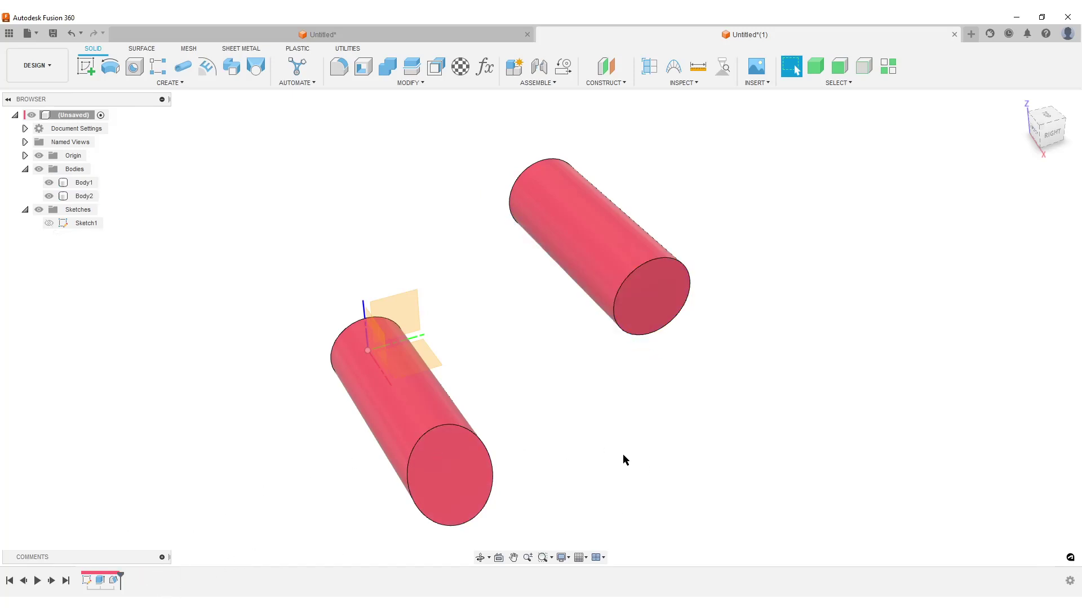
middle_click_drag(623, 458, 626, 365)
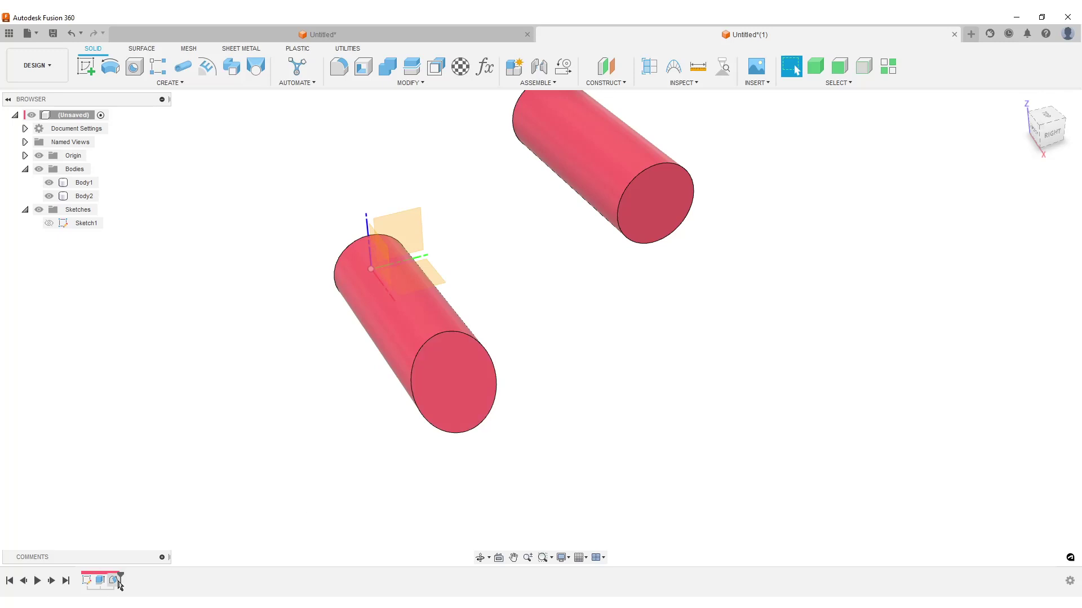
double_click(119, 584)
middle_click_drag(394, 484, 539, 281, "shift")
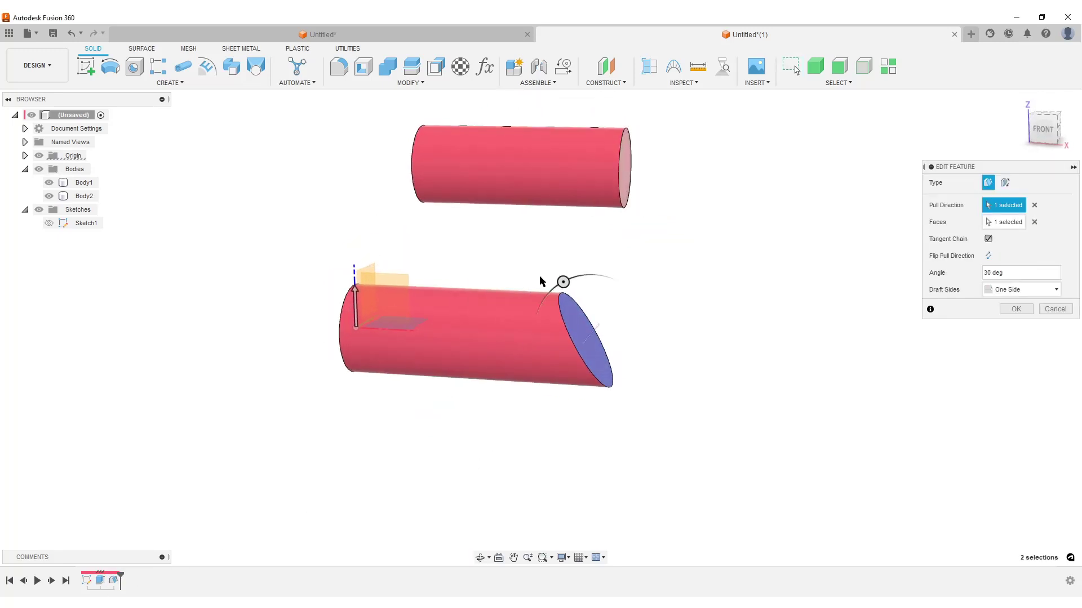
mouse_move(563, 282)
left_mouse_down()
mouse_move(611, 280)
mouse_move(546, 293)
mouse_move(598, 282)
mouse_move(556, 288)
left_mouse_up()
left_click(1028, 309)
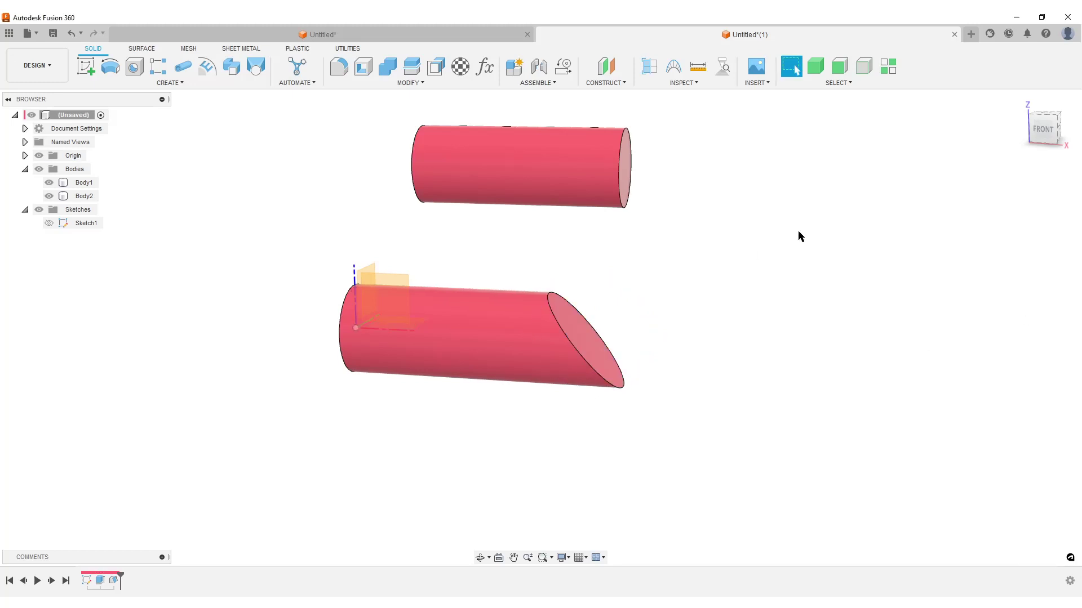
middle_click_drag(798, 231, 641, 282, "shift")
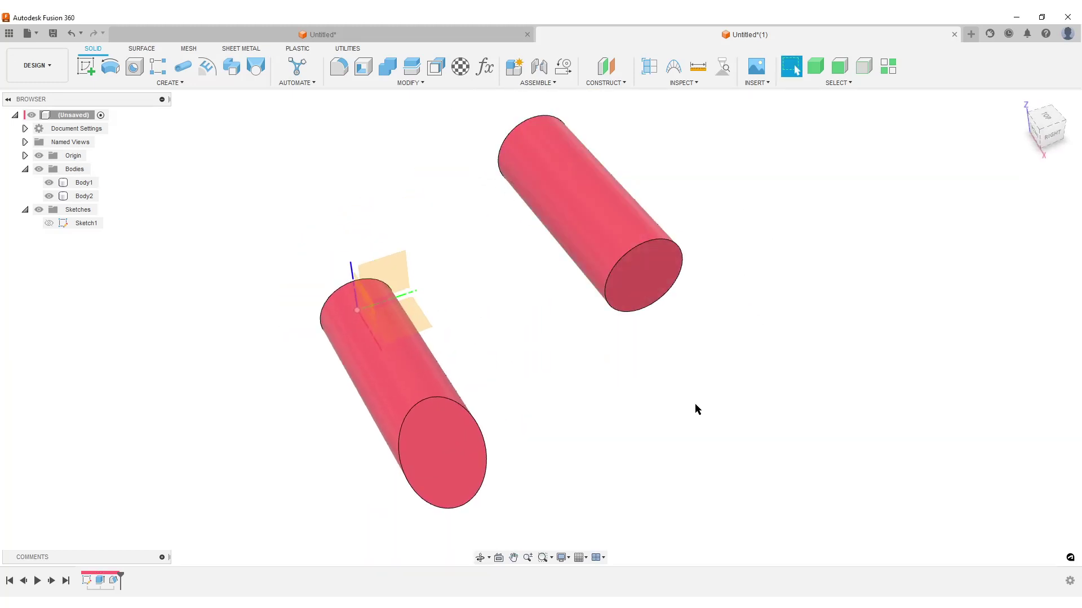
middle_click_drag(695, 403, 674, 250, "shift")
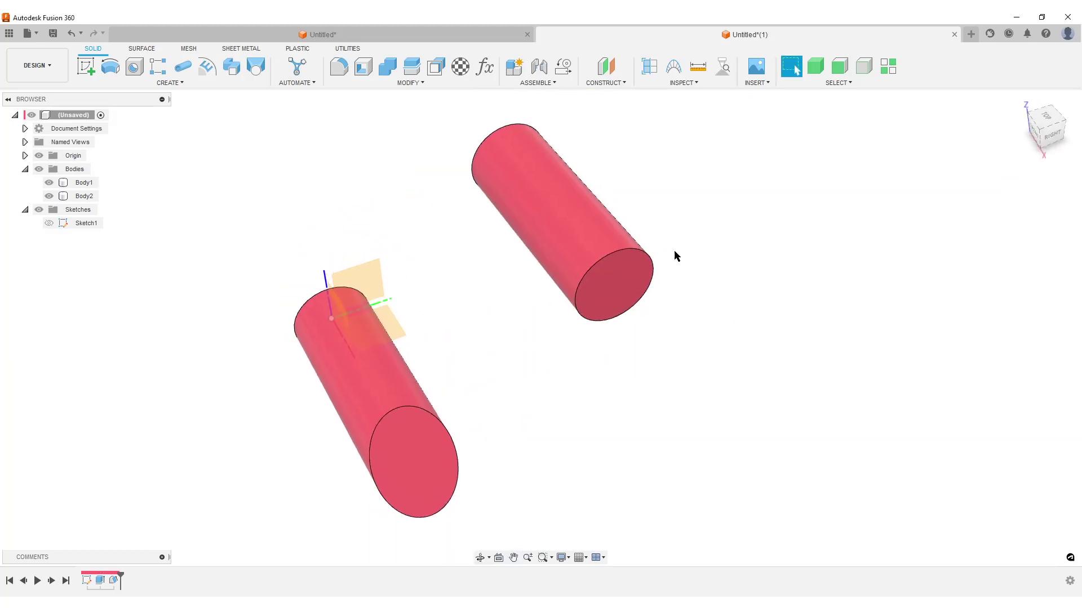
Create a construction axis through the upper cylinder
left_click(618, 84)
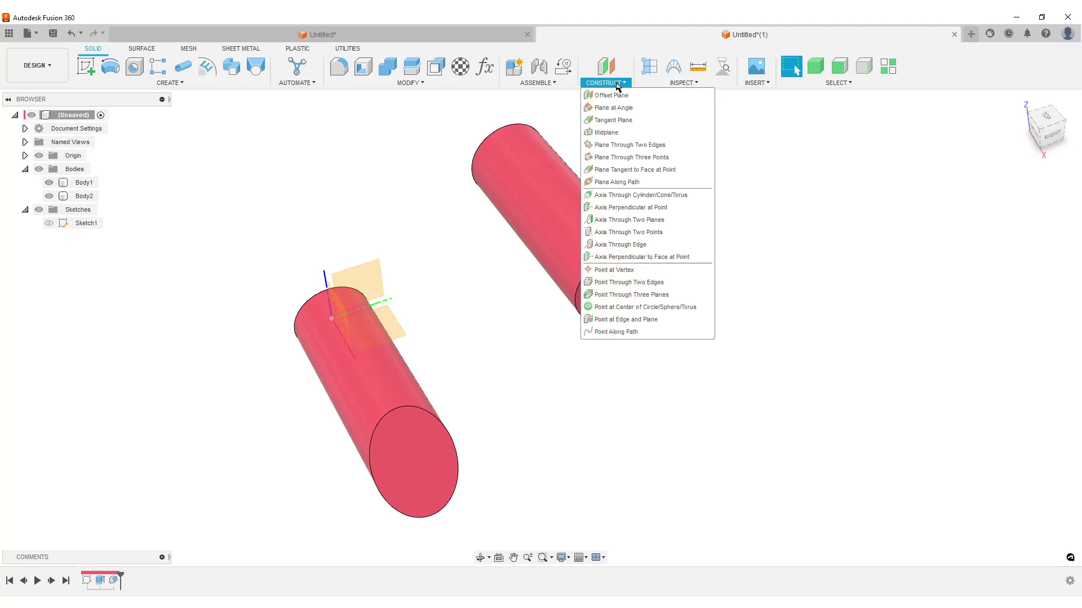
left_click(651, 197)
left_click(638, 272)
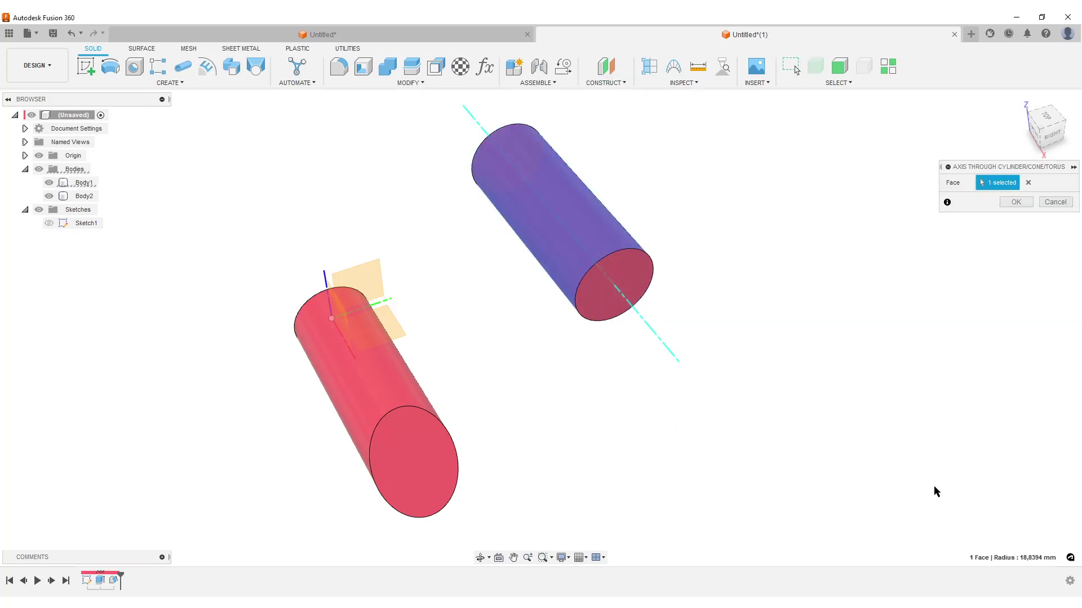
left_click(1015, 202)
Add a 0 degree plane at angle passing through the new axis
left_click(606, 83)
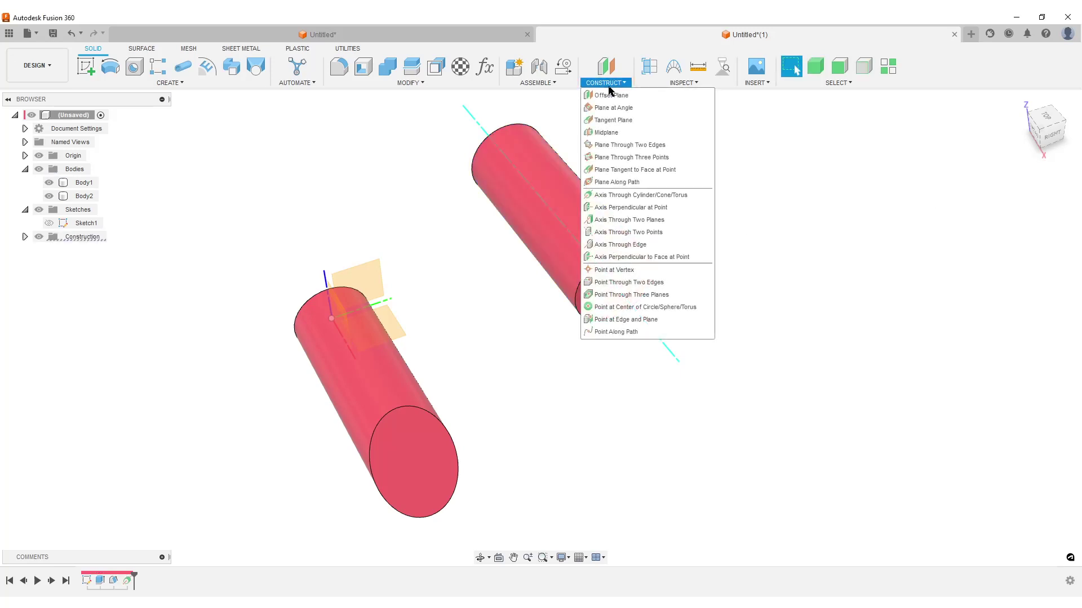
left_click(615, 108)
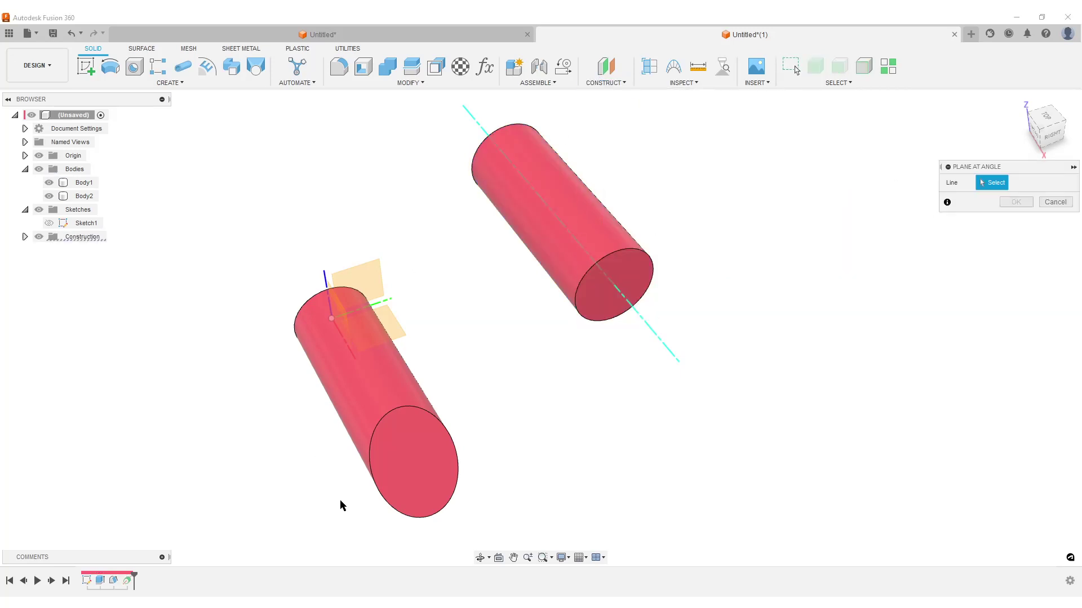
left_click(647, 337)
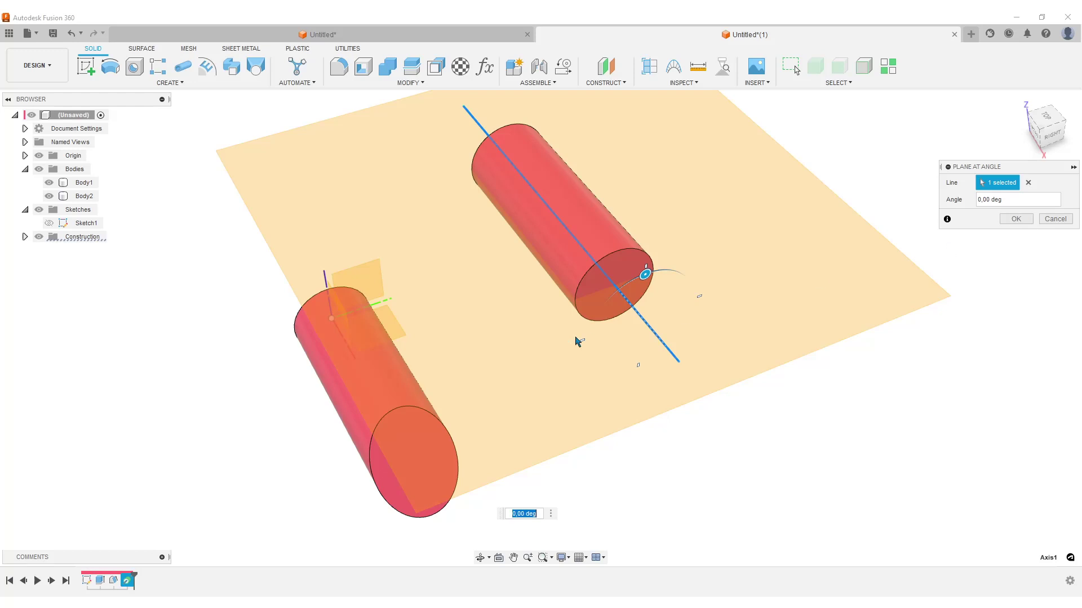
left_click(1016, 219)
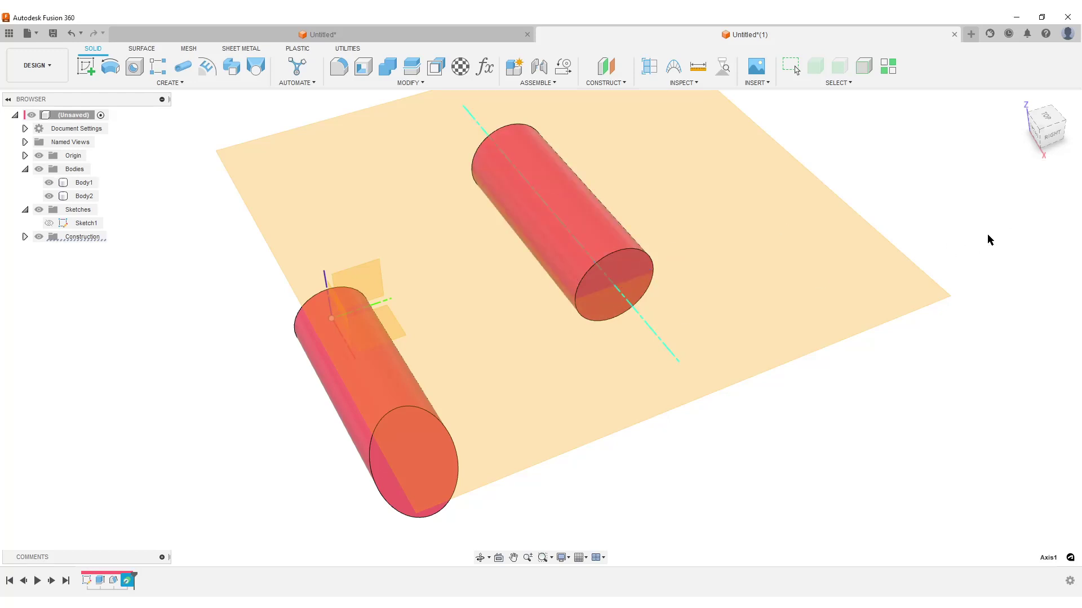
Draft the upper cylinder's end face at about 50.23 degrees from the plane through its axis
left_click(399, 84)
left_click(360, 145)
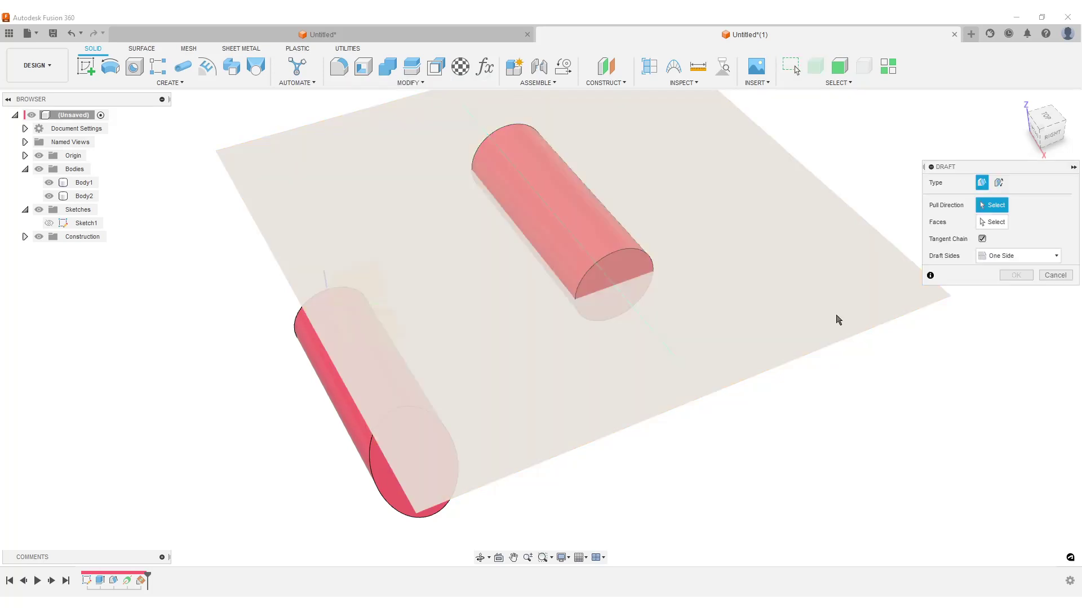
left_click(788, 303)
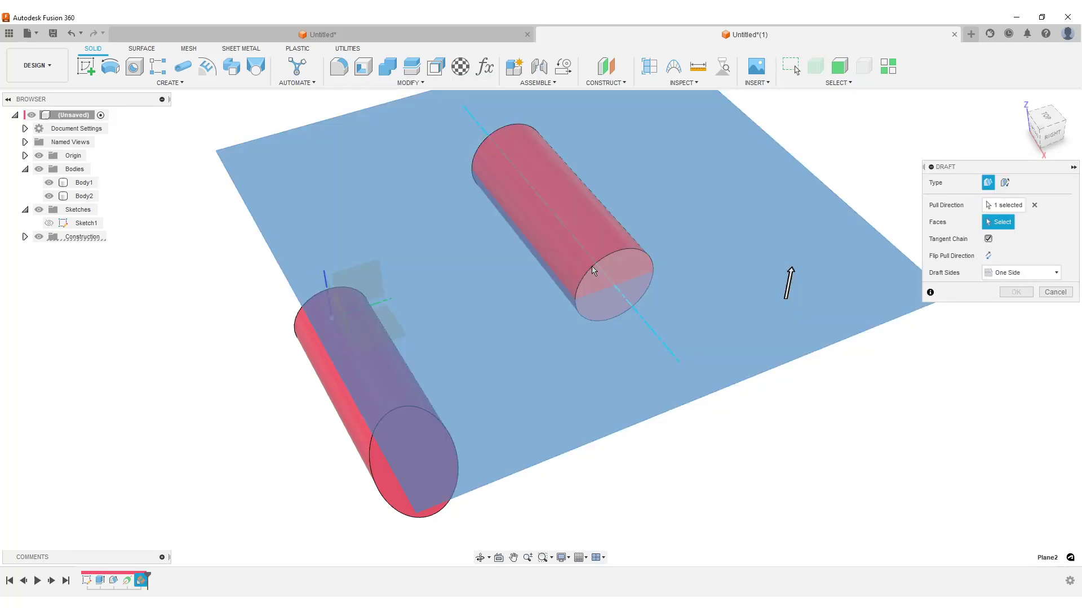
left_click(631, 269)
middle_click_drag(607, 447, 667, 408, "shift")
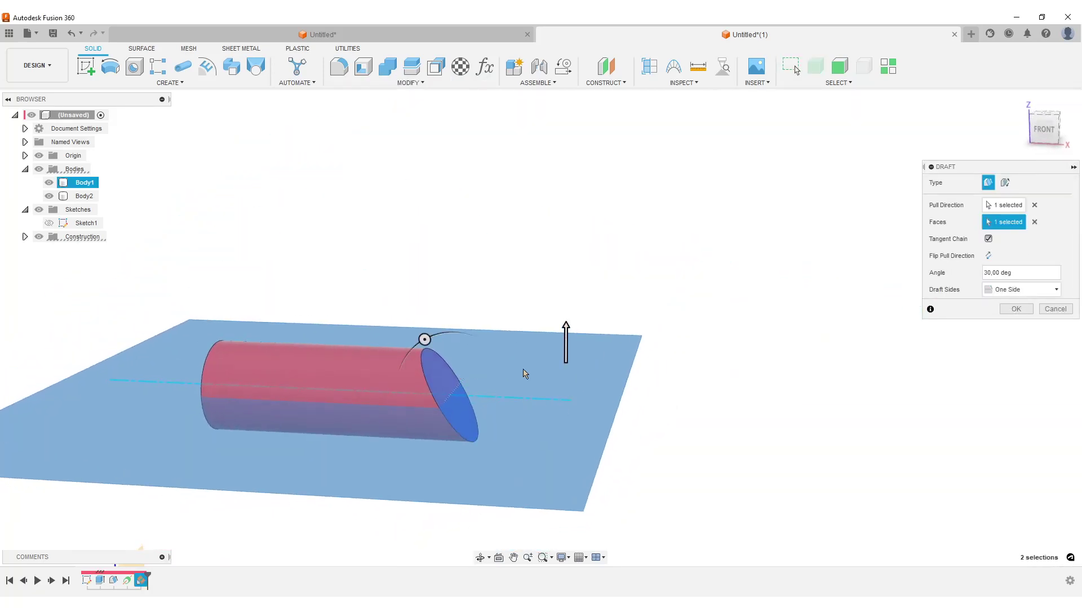
middle_click_drag(524, 374, 507, 281, "shift")
mouse_move(507, 280)
left_mouse_down()
mouse_move(567, 279)
mouse_move(474, 286)
mouse_move(504, 282)
mouse_move(492, 294)
left_mouse_up()
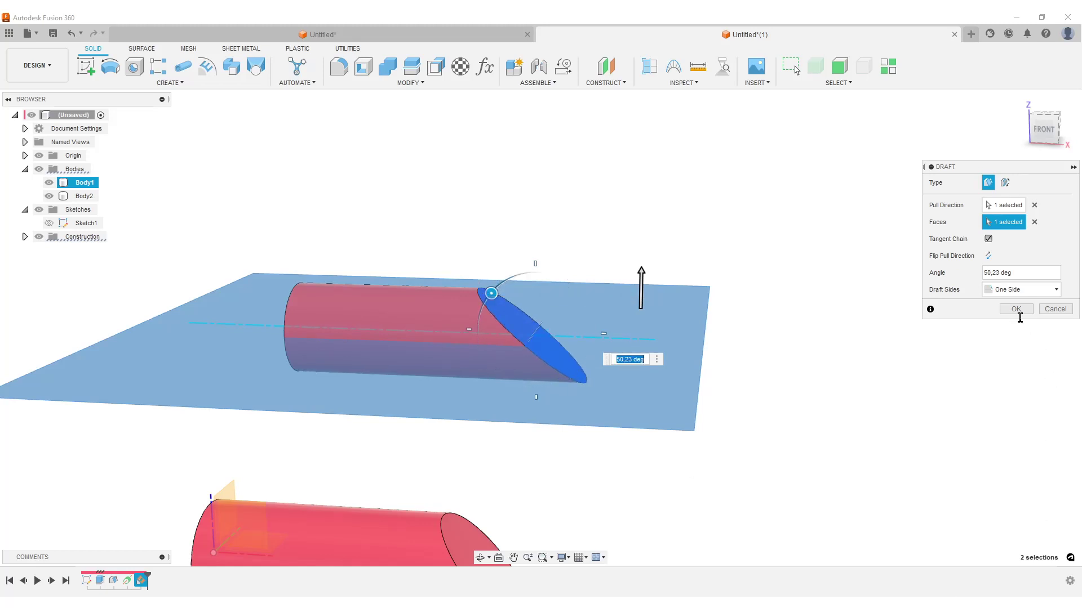
left_click(1016, 309)
scroll(792, 318, "down", 3)
middle_click_drag(792, 318, 731, 345, "shift")
Tilt the plane through the upper cylinder's axis to 55.50 degrees
double_click(141, 581)
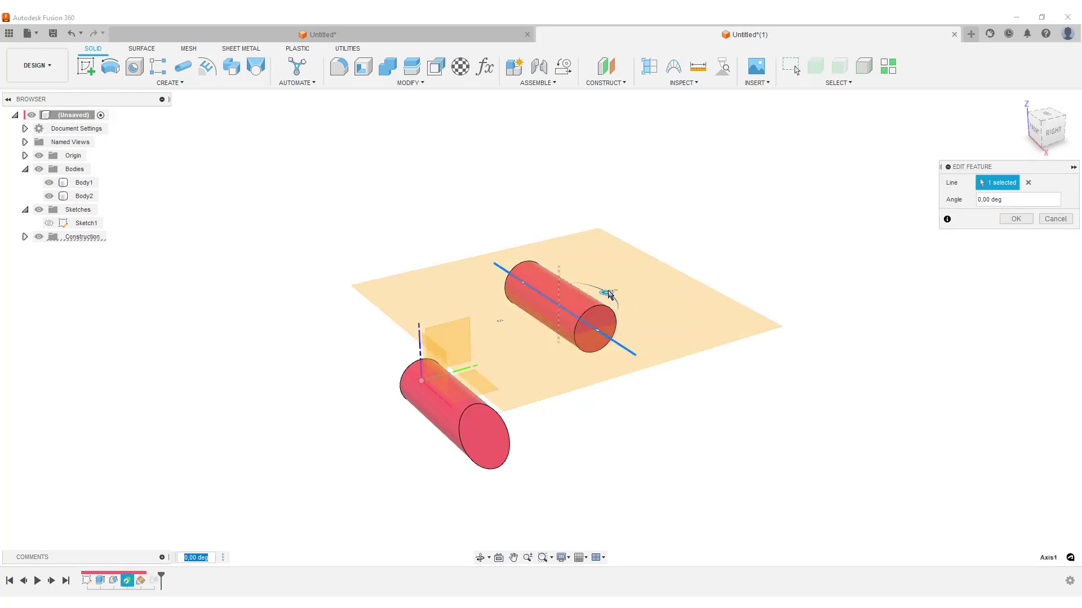
left_click_drag(607, 293, 558, 279)
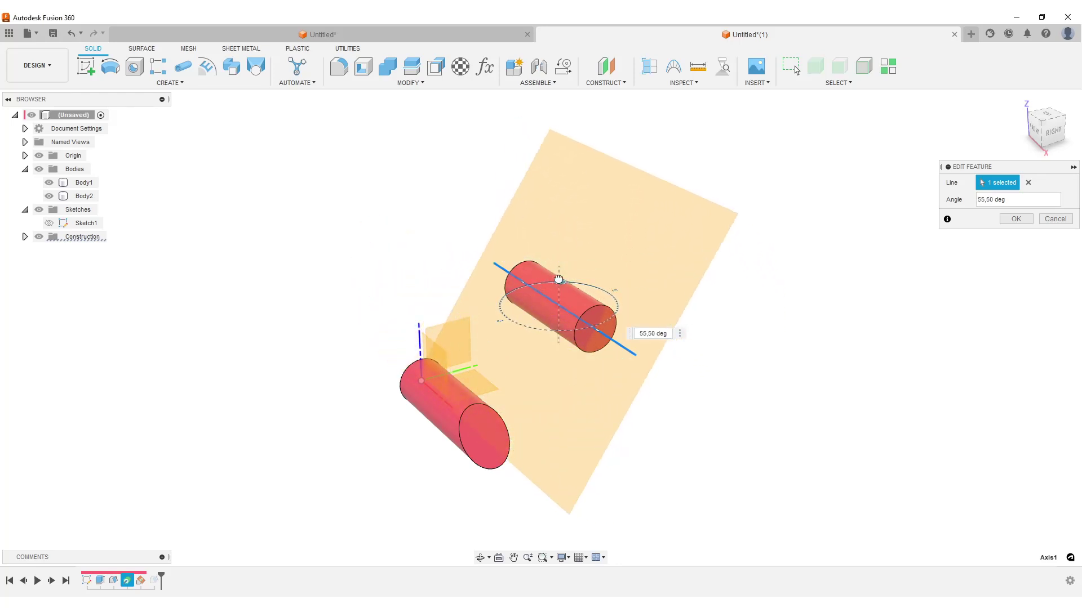
left_click(1016, 219)
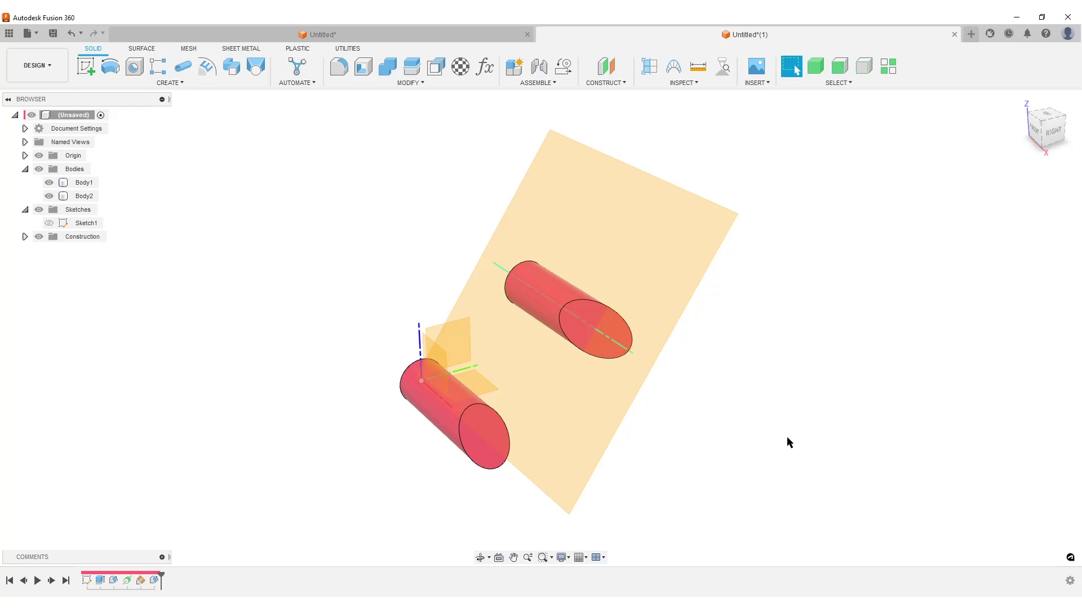
middle_click_drag(773, 416, 738, 410, "shift")
scroll(821, 417, "up", 2)
scroll(810, 415, "down", 2)
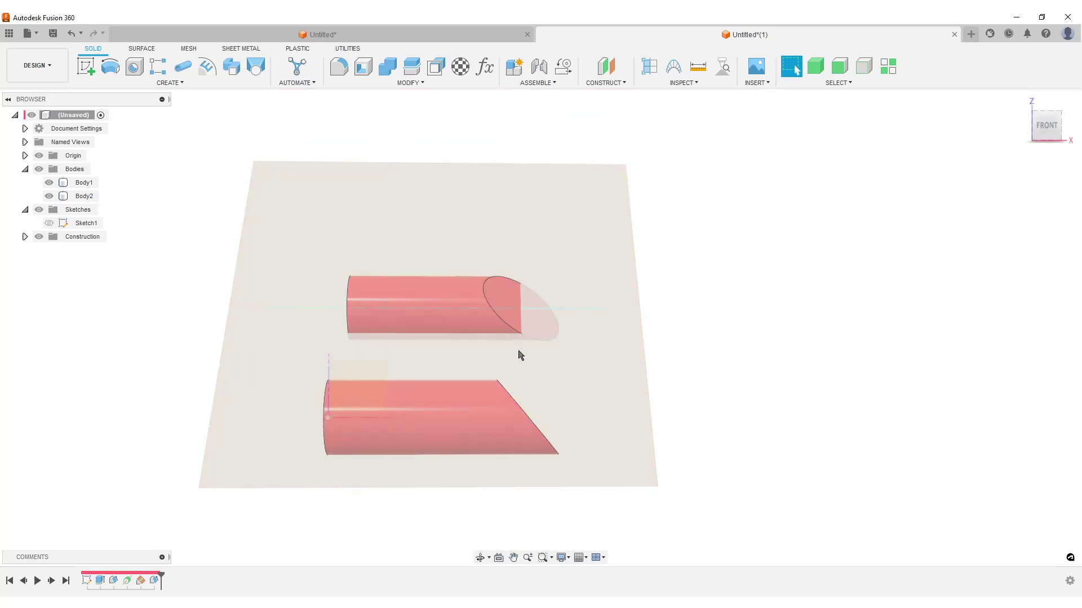
left_click(484, 419)
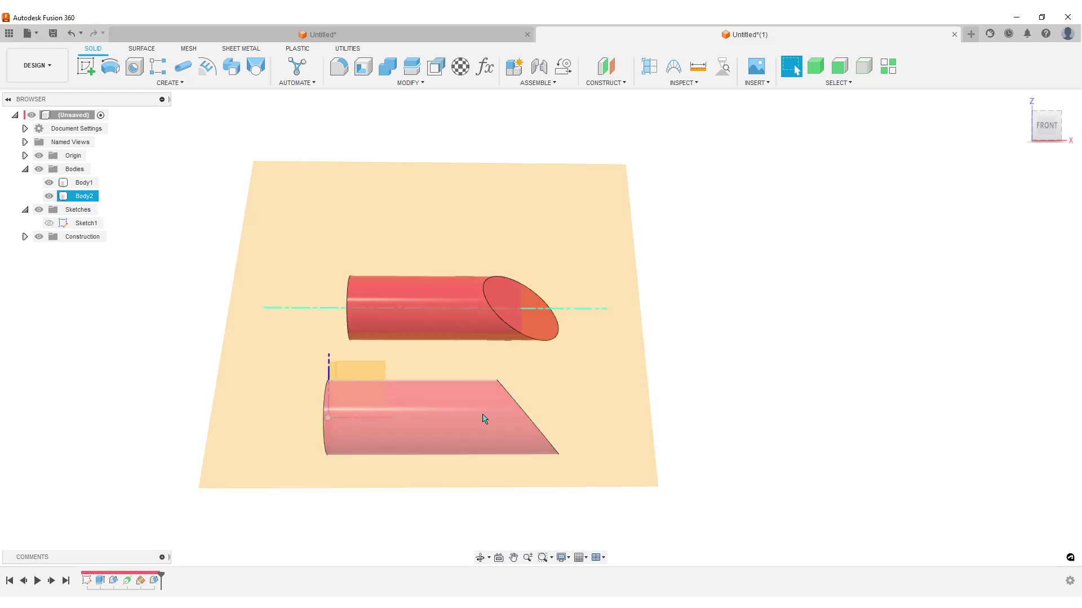
left_click(835, 298)
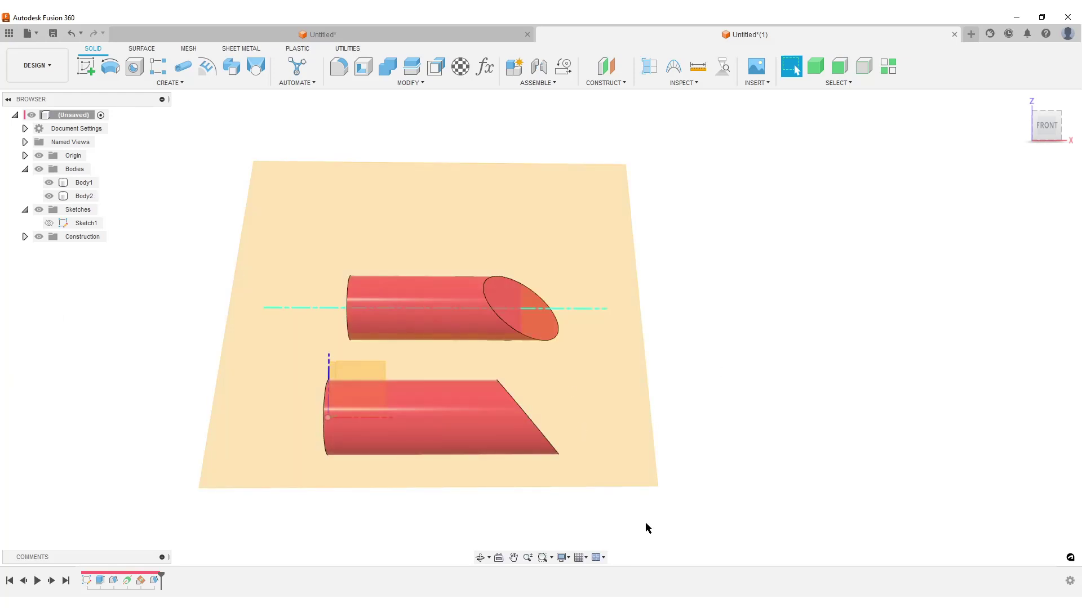
left_click(533, 433)
left_click(697, 423)
middle_click_drag(697, 422, 857, 386, "shift")
left_click(402, 444)
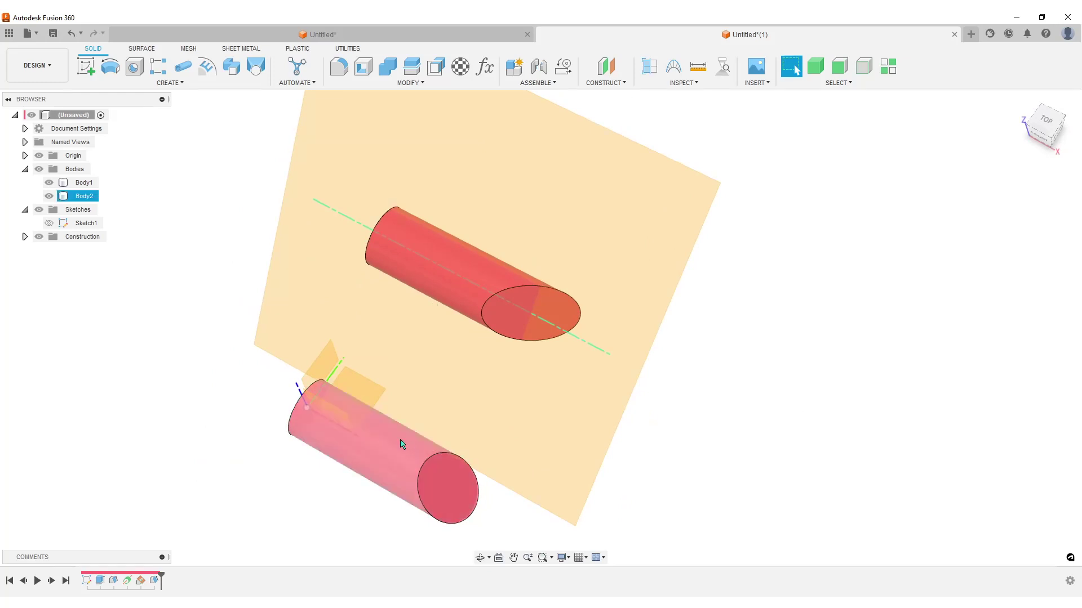
left_click(715, 423)
middle_click_drag(776, 407, 787, 394)
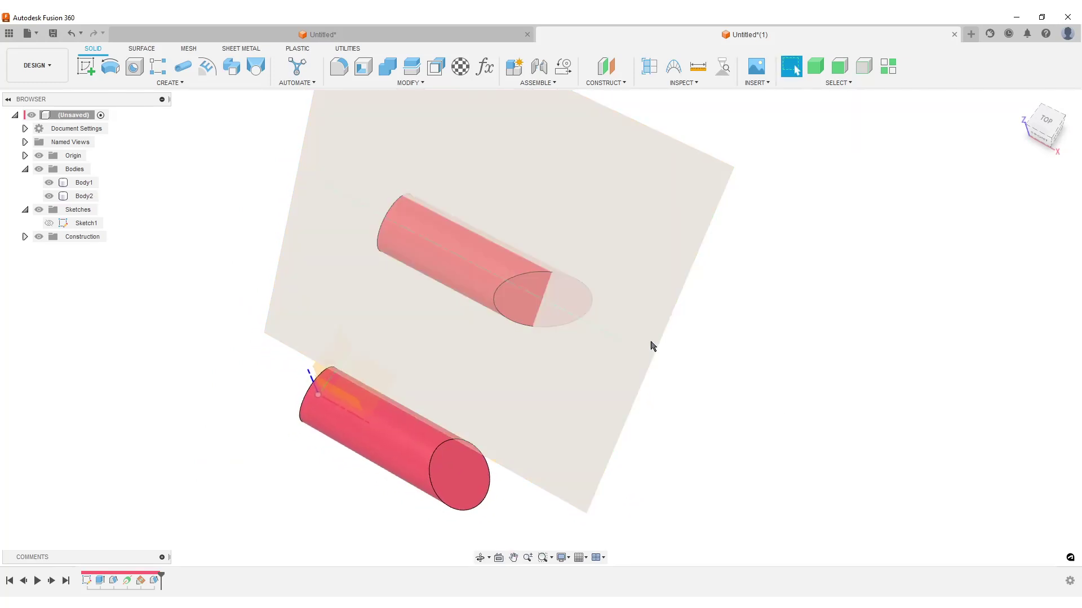